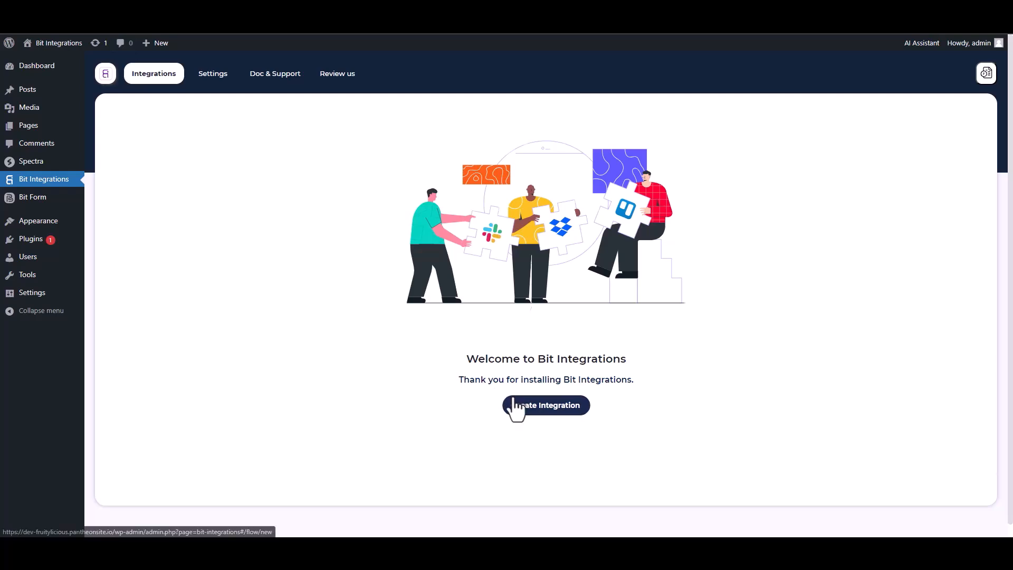
Start a new integration with Spectra (found via 'sp') as the trigger and fetch its form data.
type("sp")
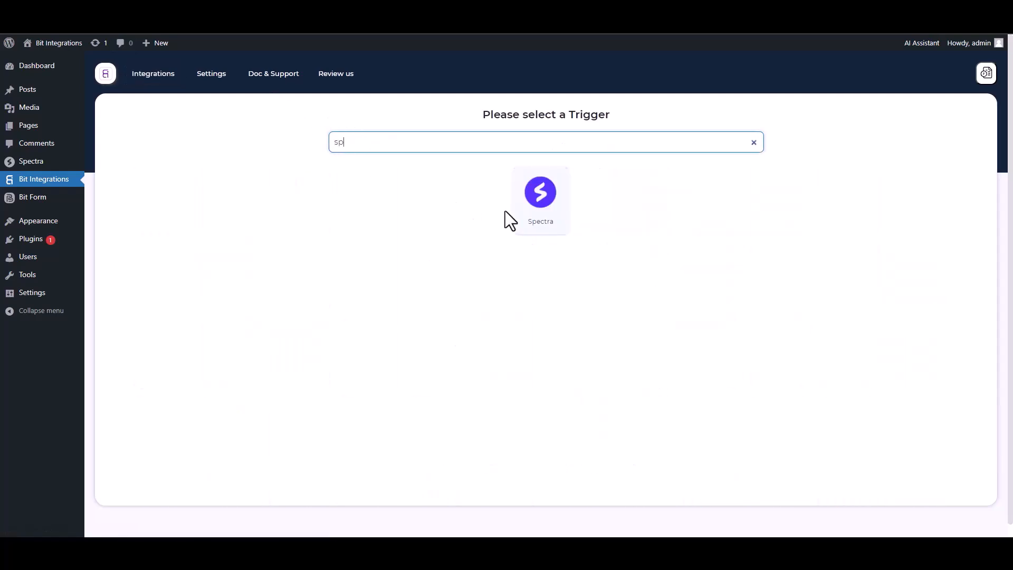
left_click(531, 204)
left_click(541, 241)
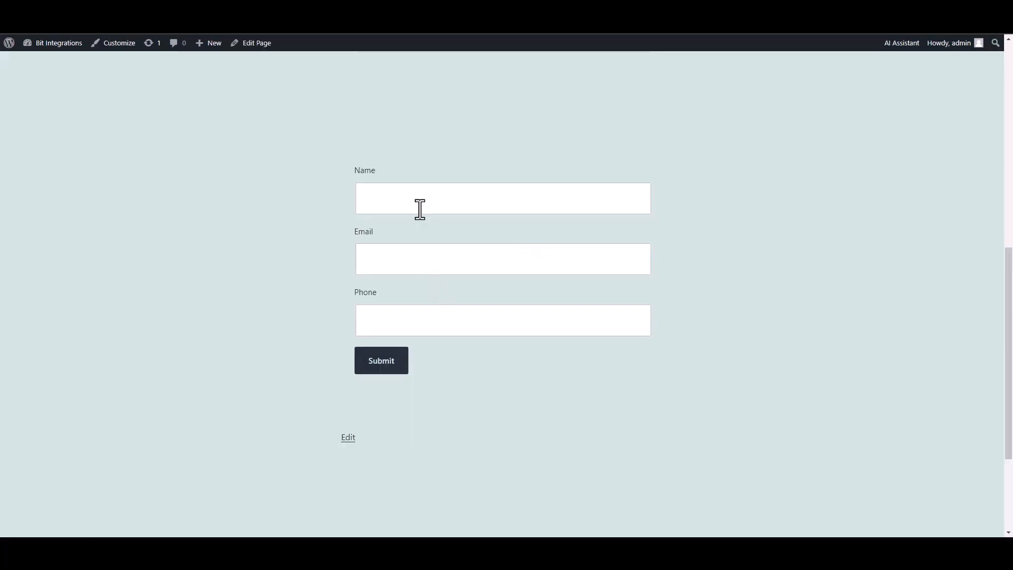
Submit the Spectra form with the name 'test', a sample e-mail address and a phone number.
left_click(418, 208)
type("test")
left_click(600, 262)
type("test@gmail.com")
key("Tab")
type("45645625")
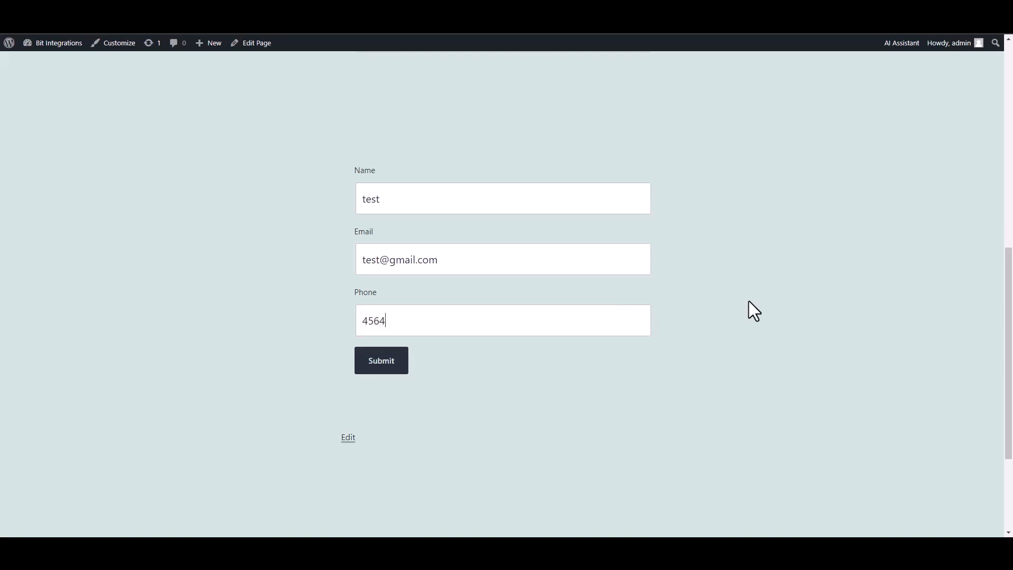
left_click(384, 363)
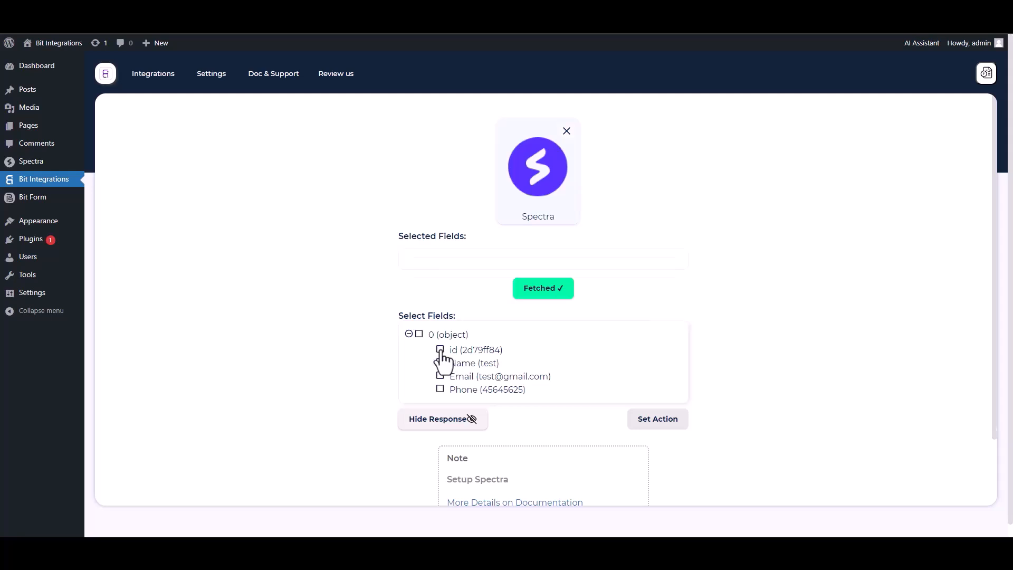
Select the fetched id, Name, Email and Phone fields.
left_click(441, 350)
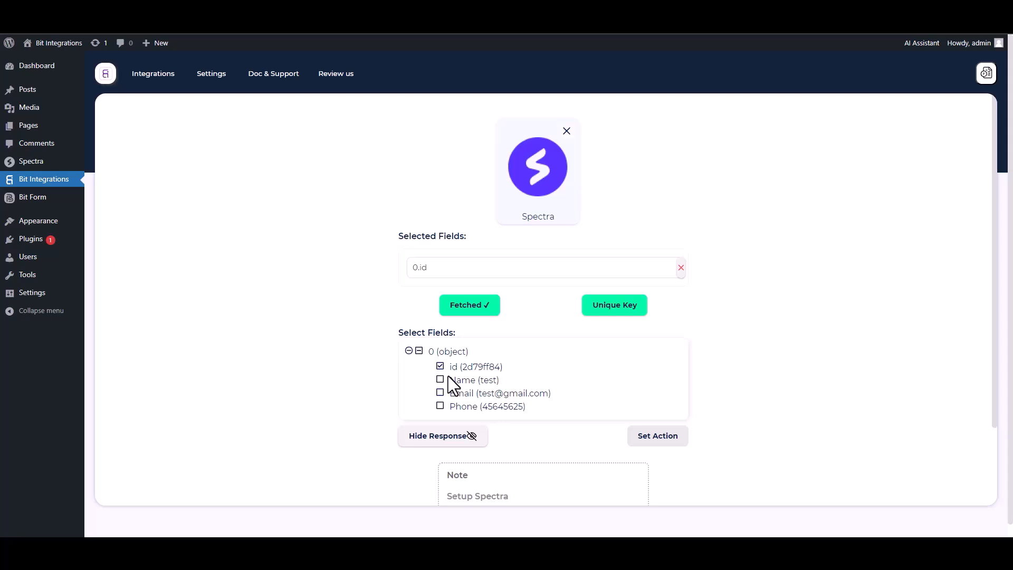
left_click(442, 380)
left_click(441, 418)
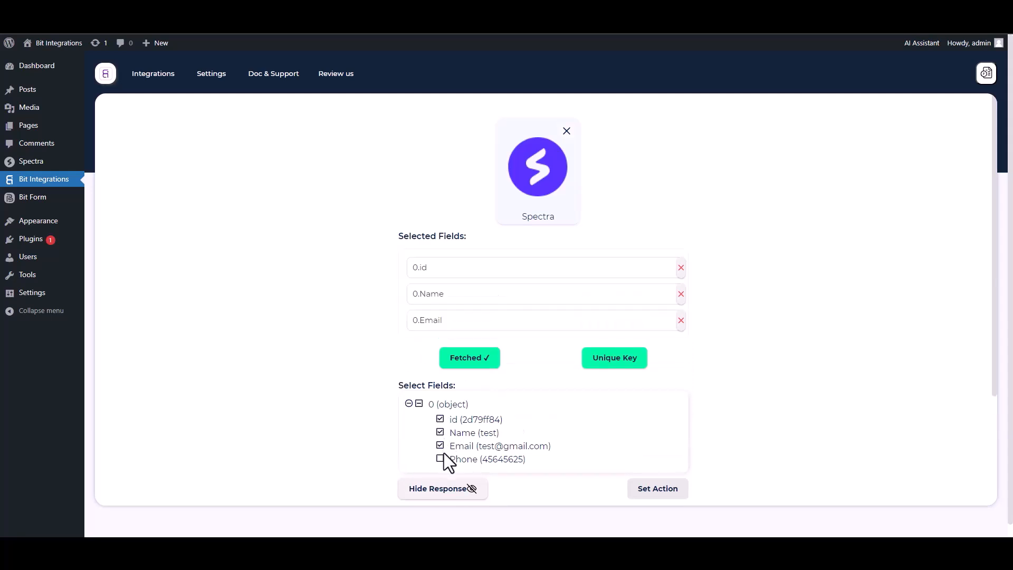
left_click(441, 458)
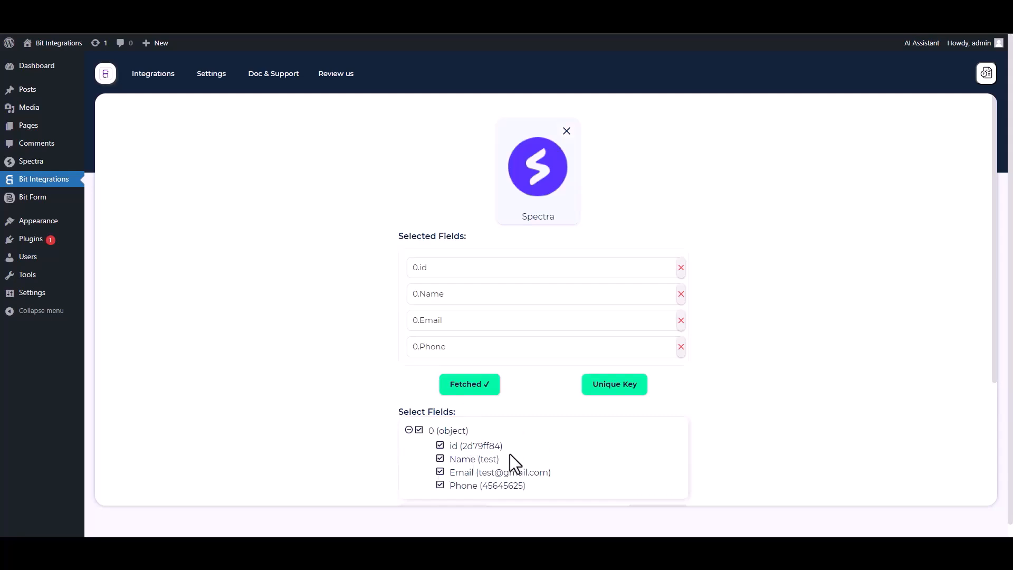
Set 0.id as the unique primary key.
left_click(611, 394)
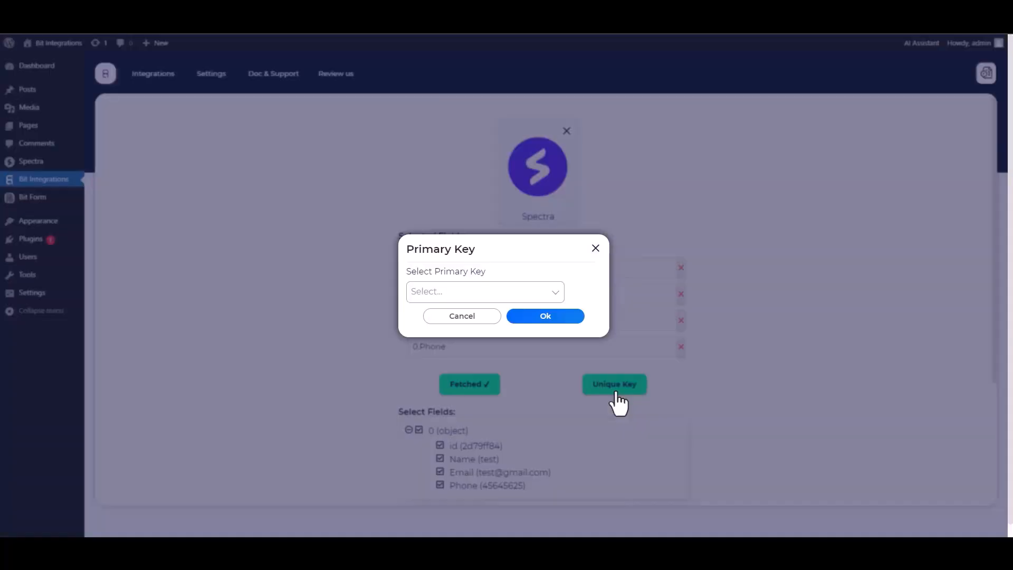
left_click(477, 293)
left_click(431, 314)
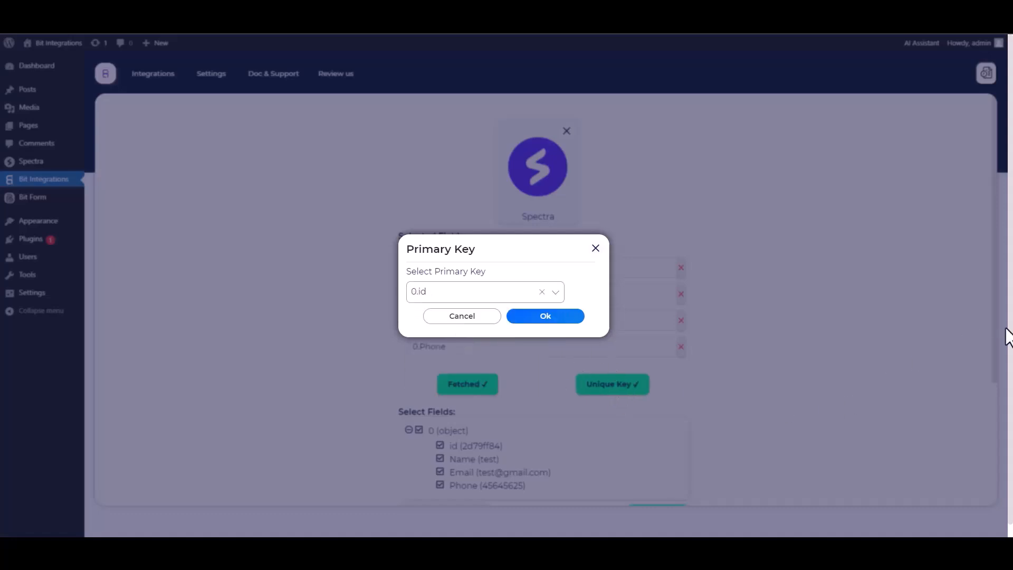
left_click(546, 317)
scroll(727, 319, "down", 1)
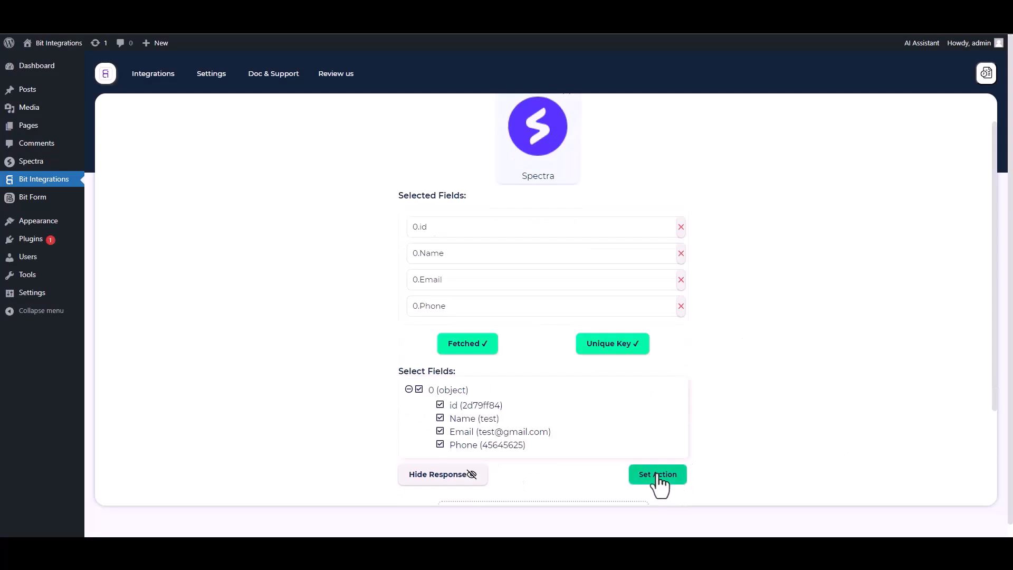
Choose Google Contacts as the action, then highlight the note about obtaining client credentials.
left_click(658, 475)
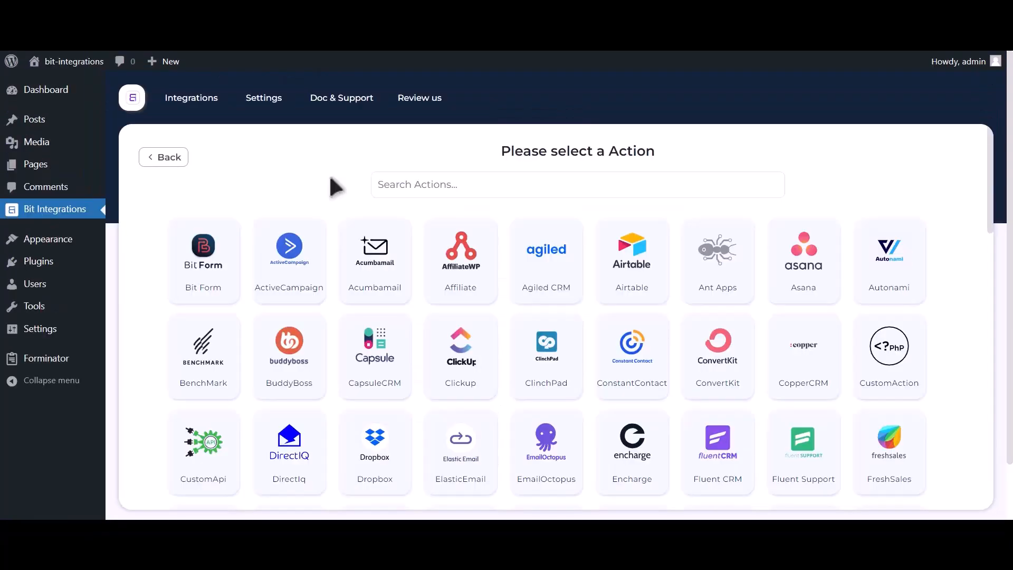
left_click(490, 182)
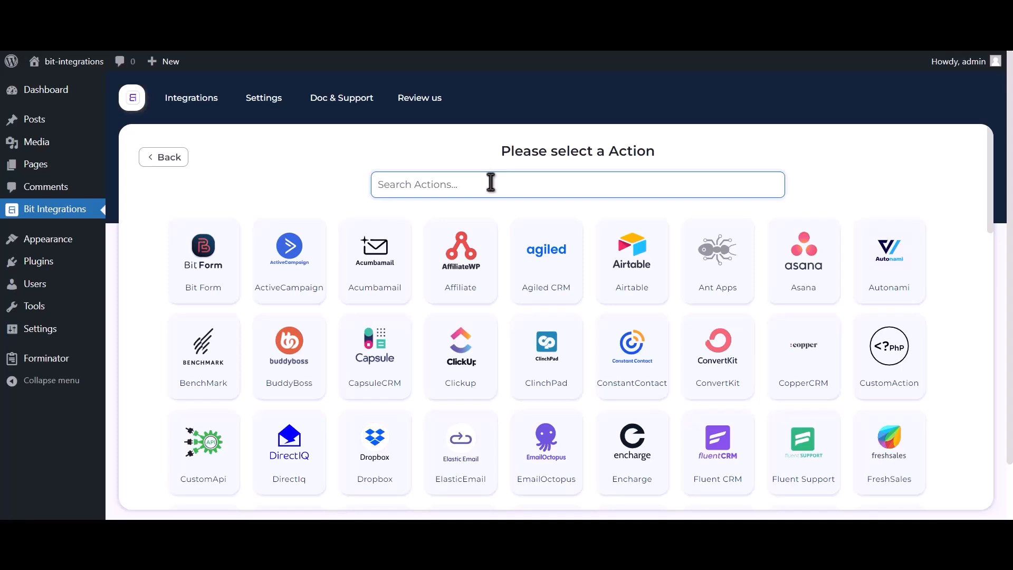
type("google co")
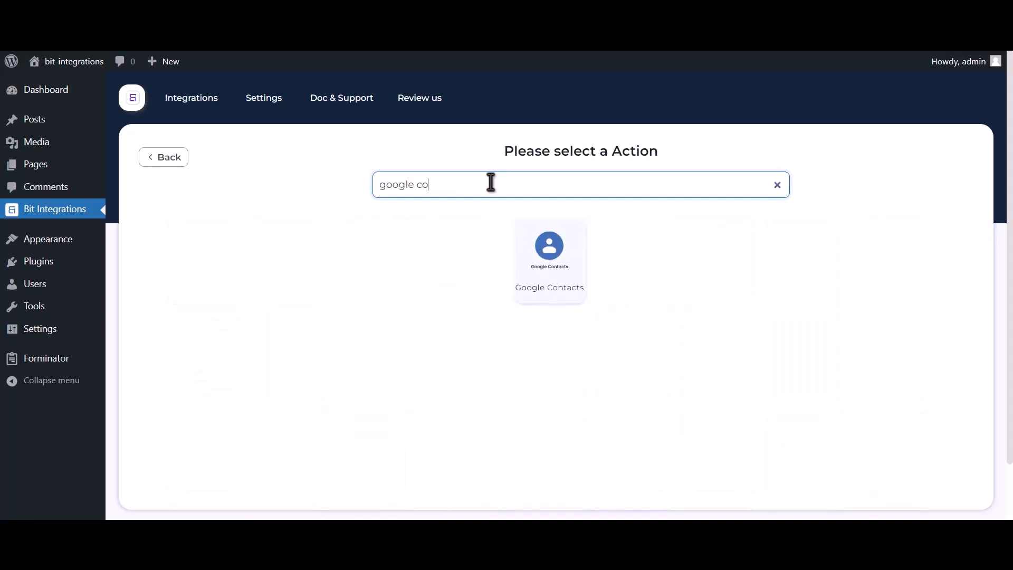
type("ntacts")
left_click(544, 274)
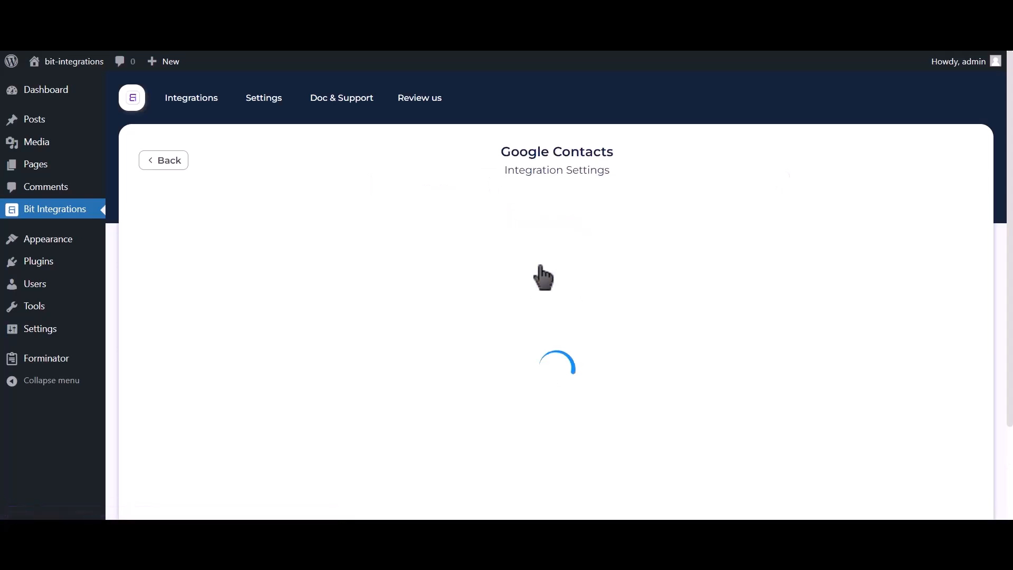
left_click_drag(145, 376, 306, 381)
From the Google API Console link, create a Google Cloud project named 'Bit Integrations'.
left_click(358, 382)
left_click(950, 153)
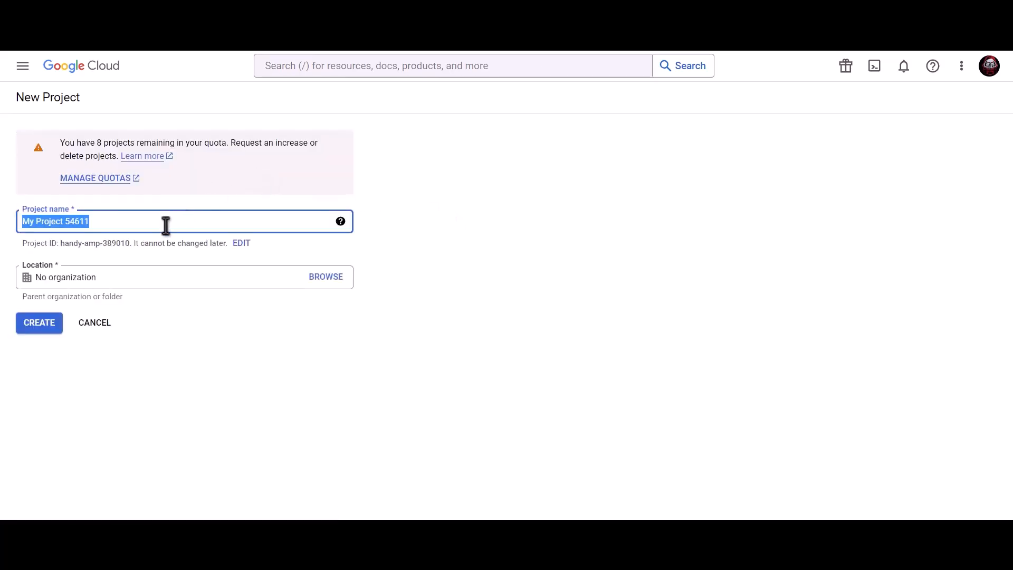
type("Bit In")
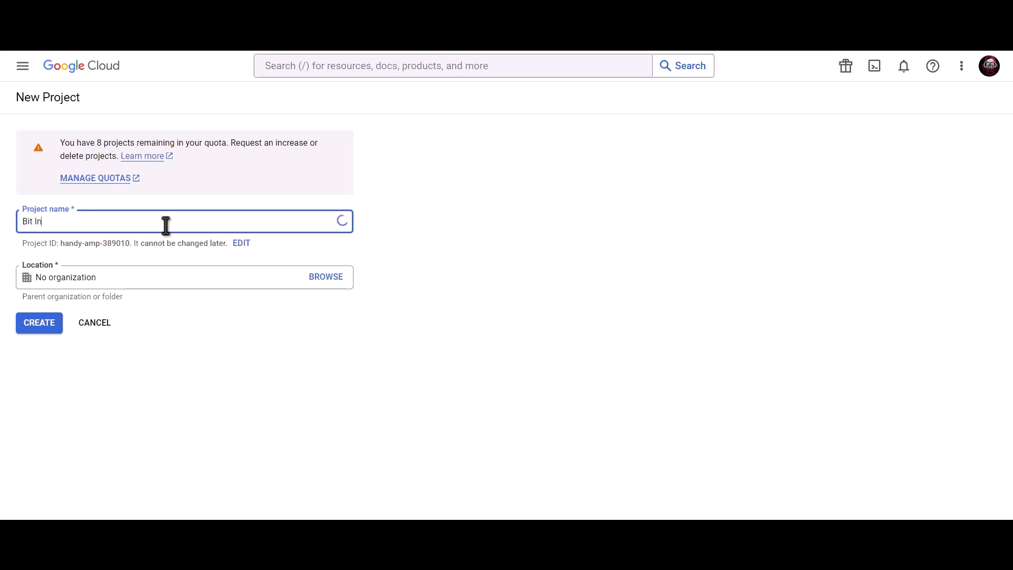
type("tegrations")
left_click(39, 325)
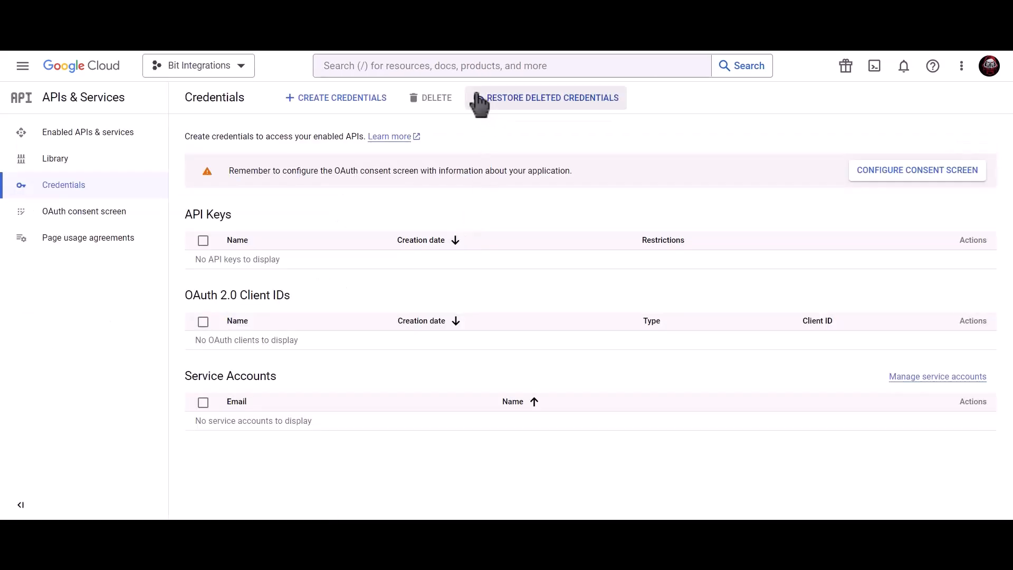
Search 'Google contacts api' and enable the Contacts API.
left_click(466, 66)
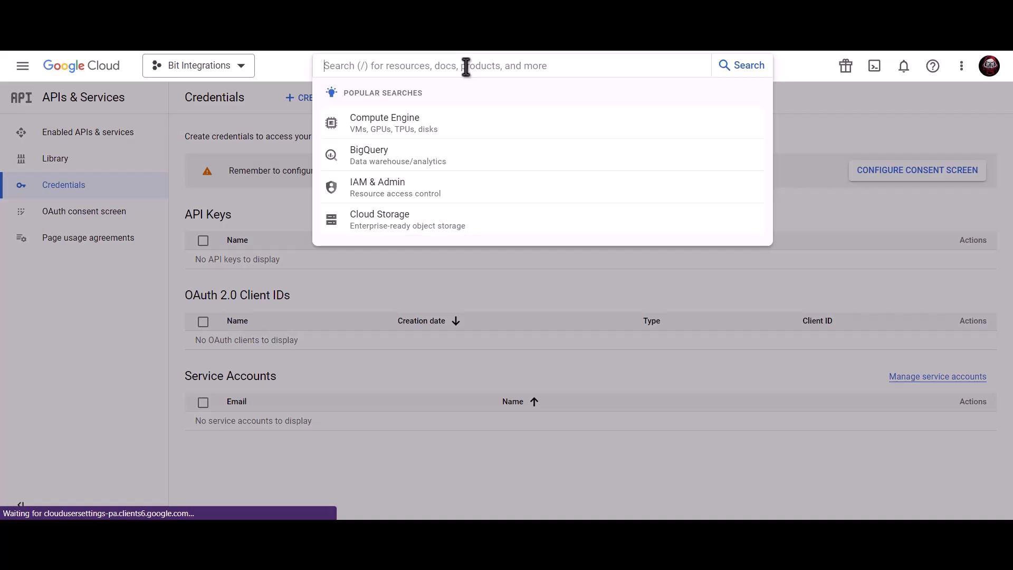
type("Googl")
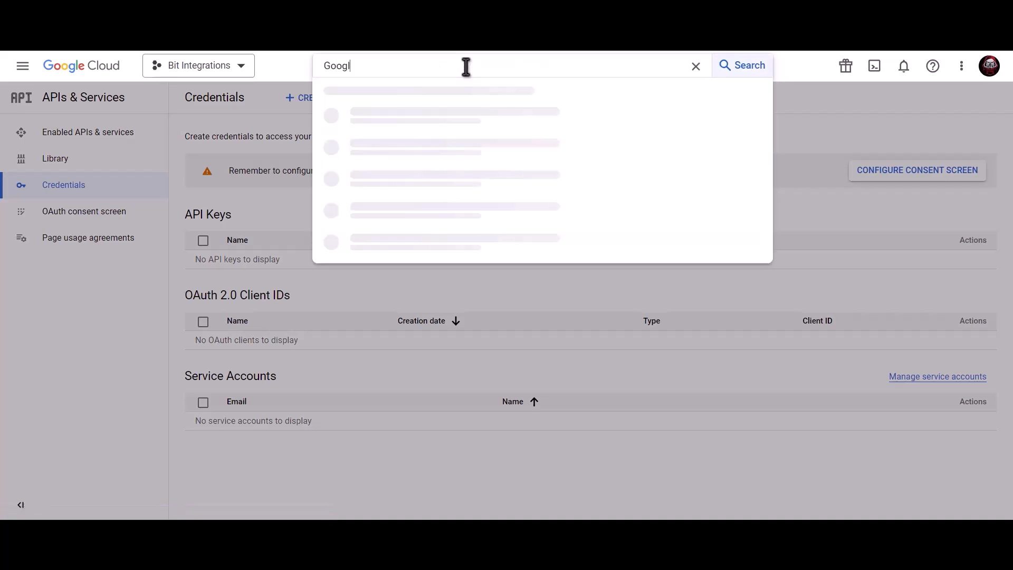
type("e contacts api")
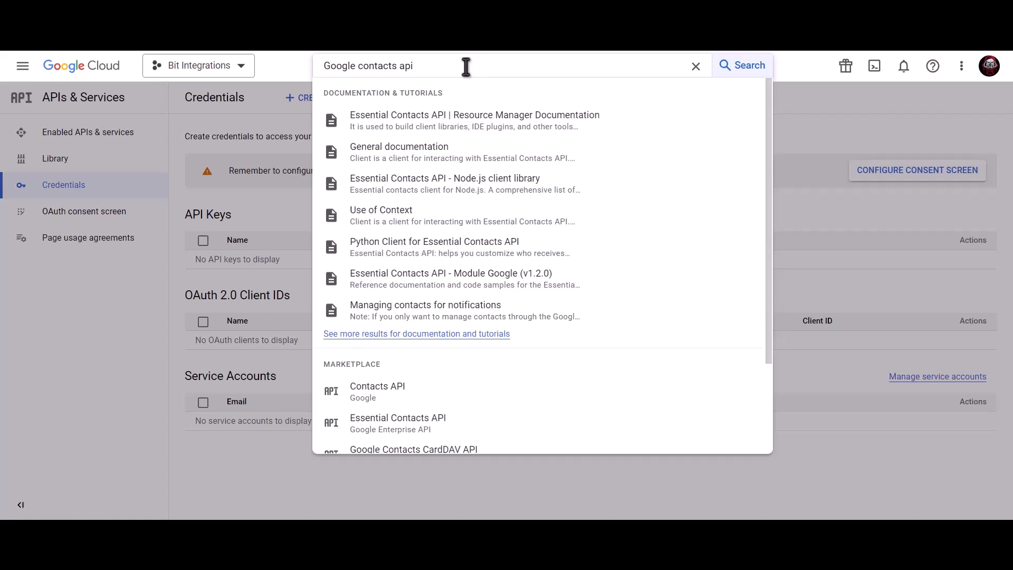
left_click(414, 397)
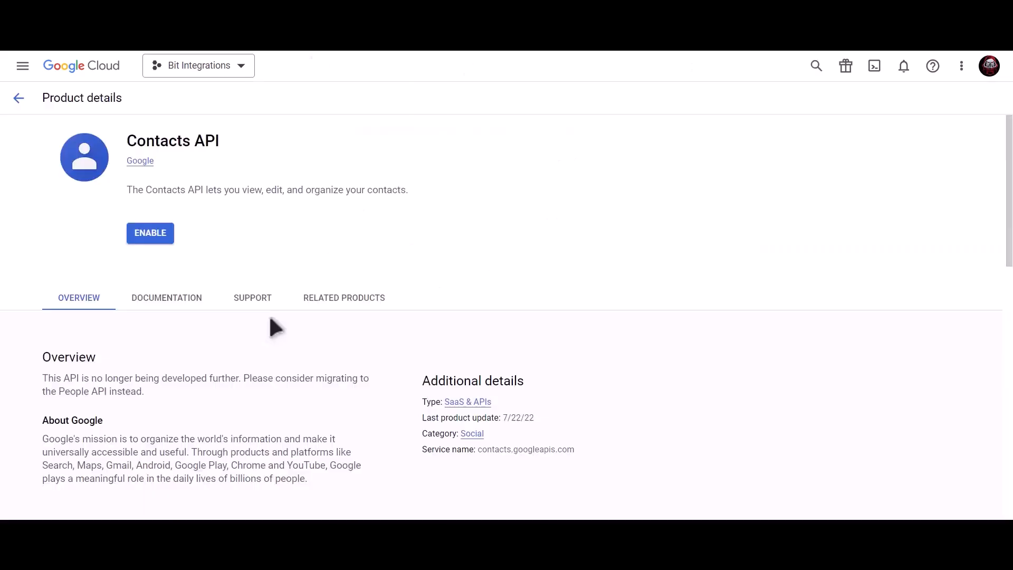
left_click(151, 237)
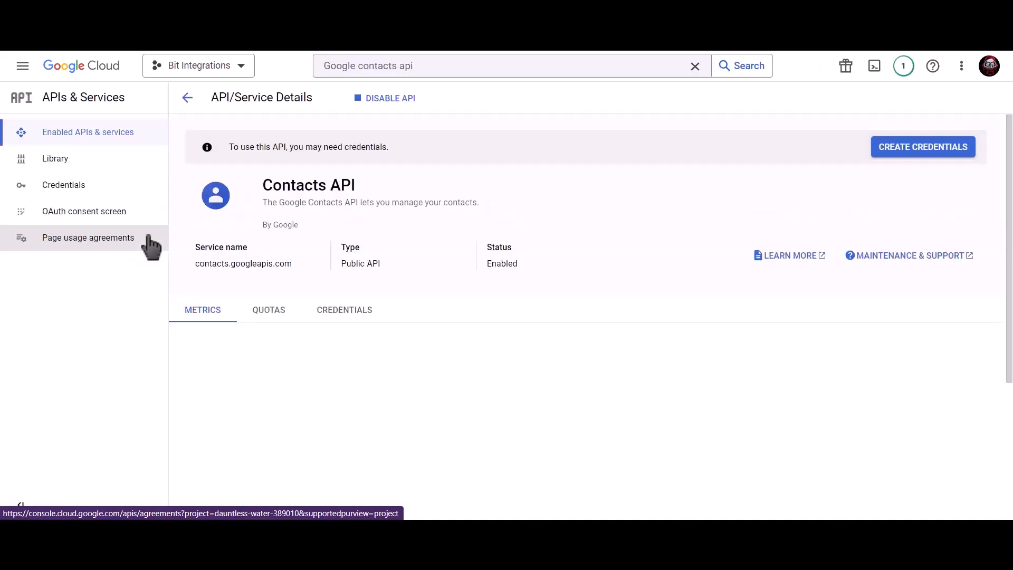
Search 'google people api' and enable the Google People API.
left_click(445, 74)
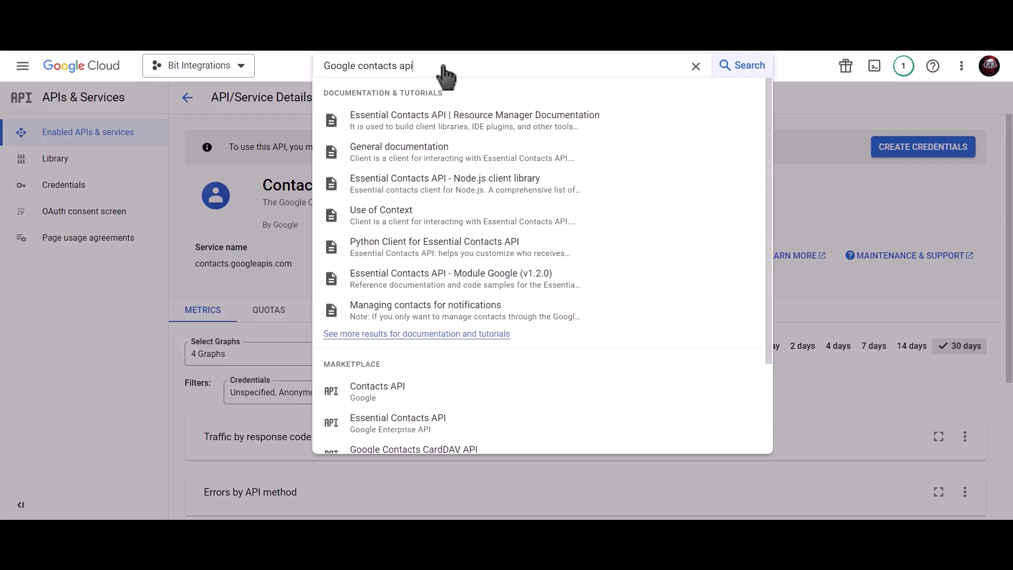
triple_click(318, 65)
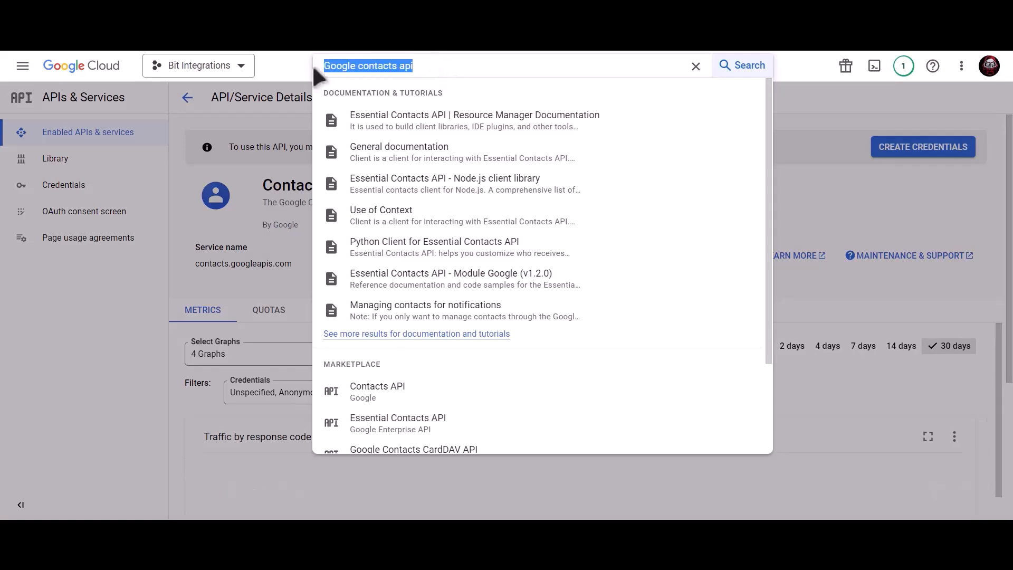
type("google")
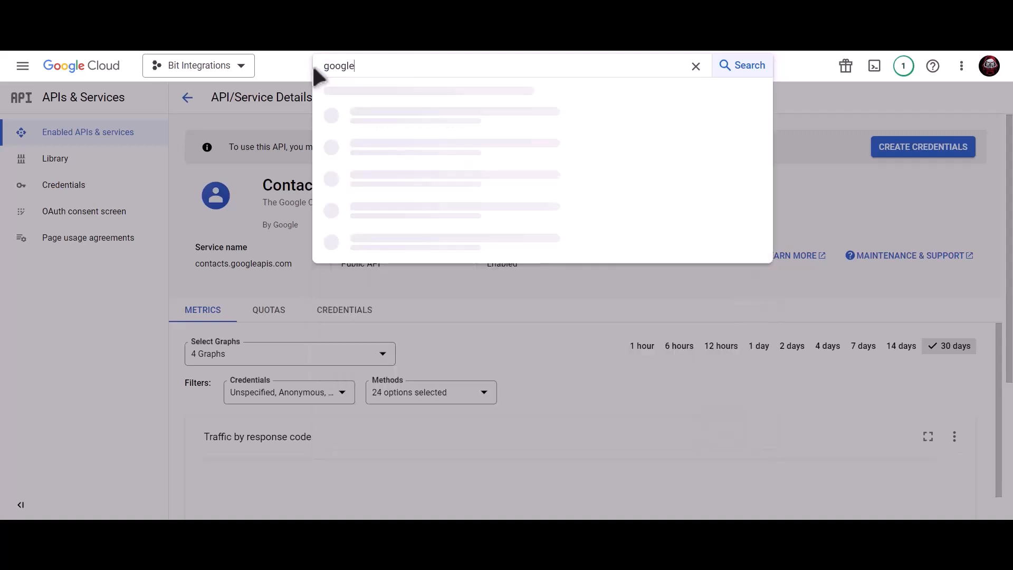
type(" people api")
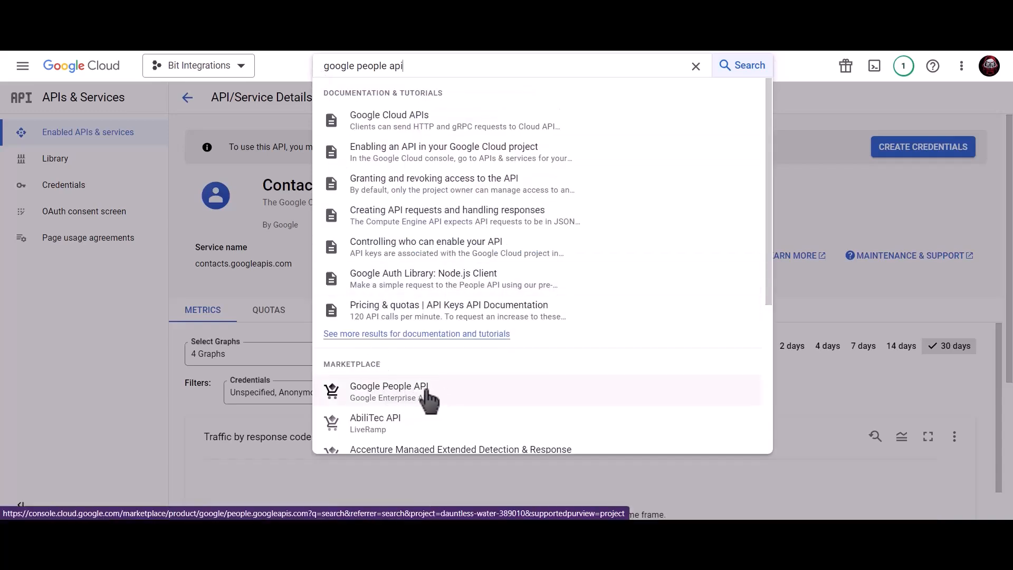
left_click(426, 392)
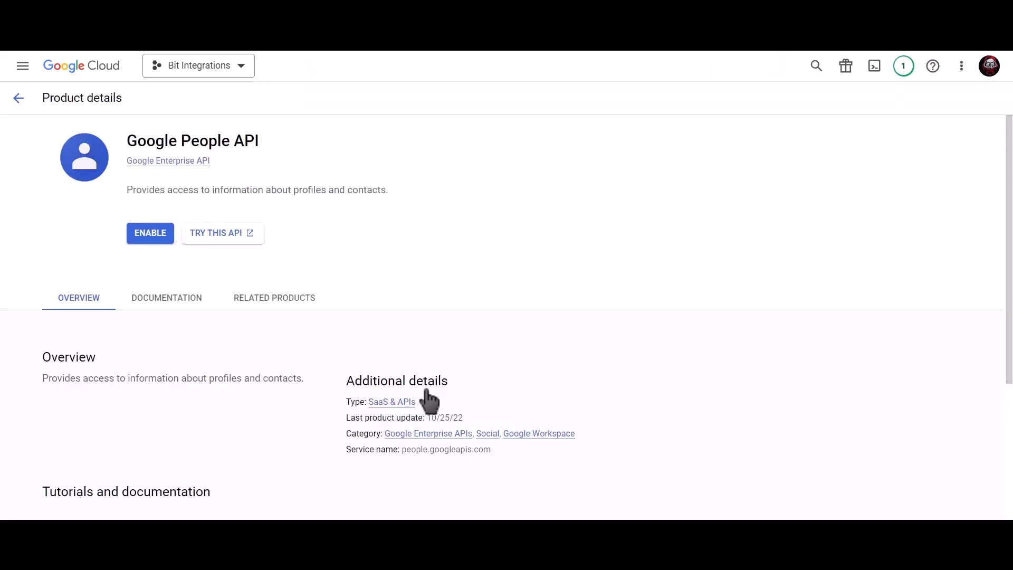
left_click(145, 236)
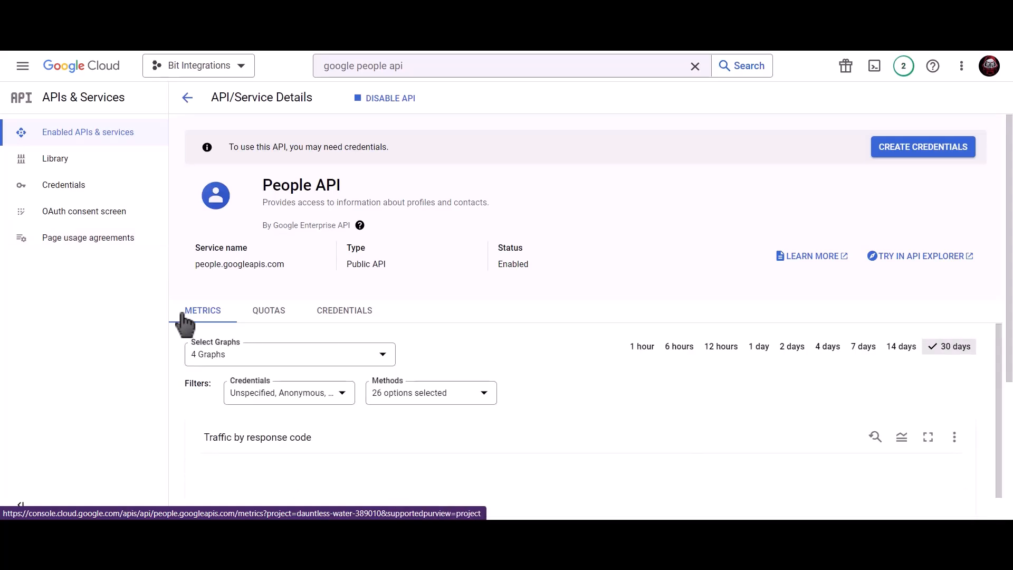
Start an OAuth consent screen with the External user type.
left_click(107, 193)
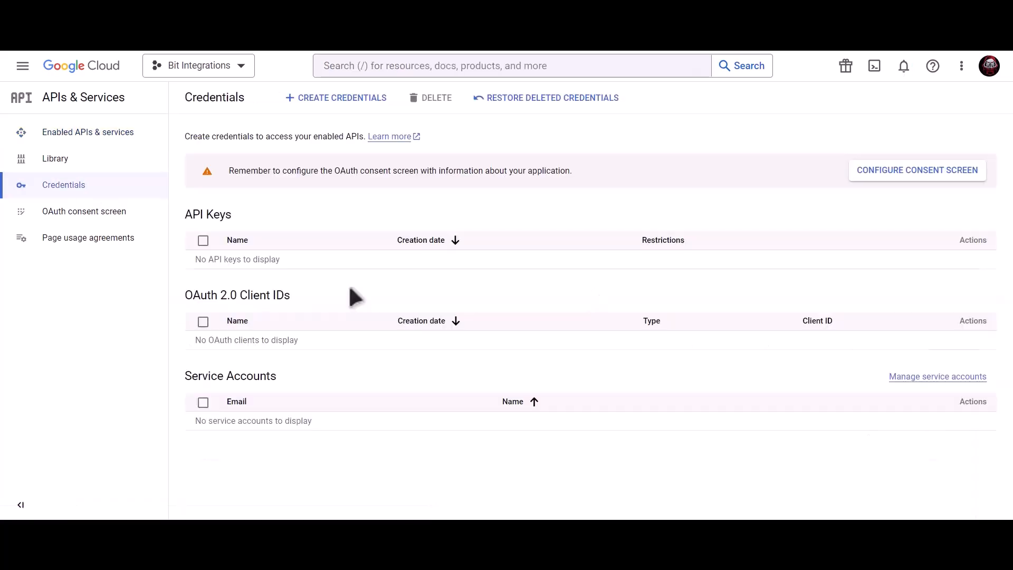
left_click(879, 179)
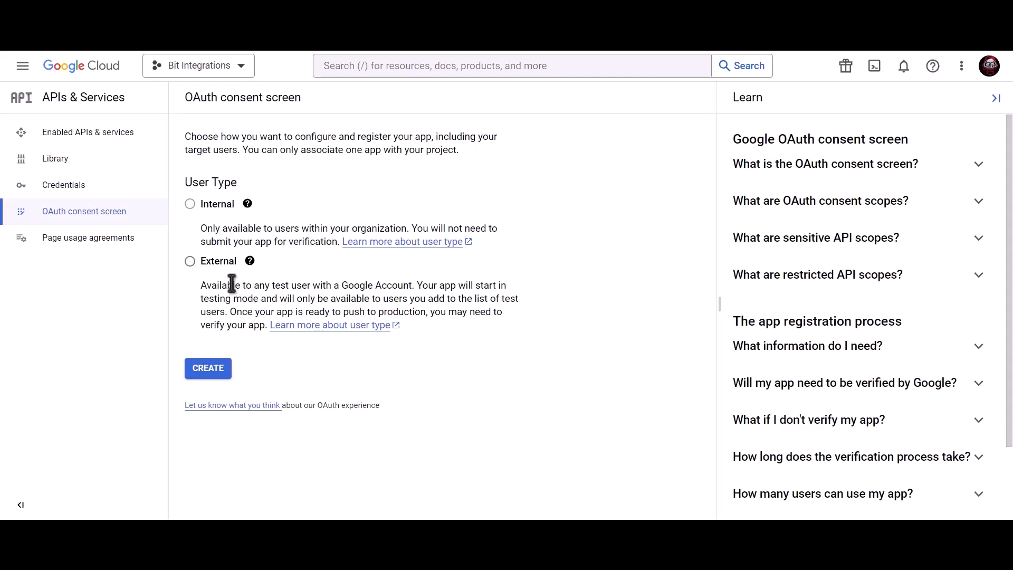
left_click(189, 262)
left_click(212, 376)
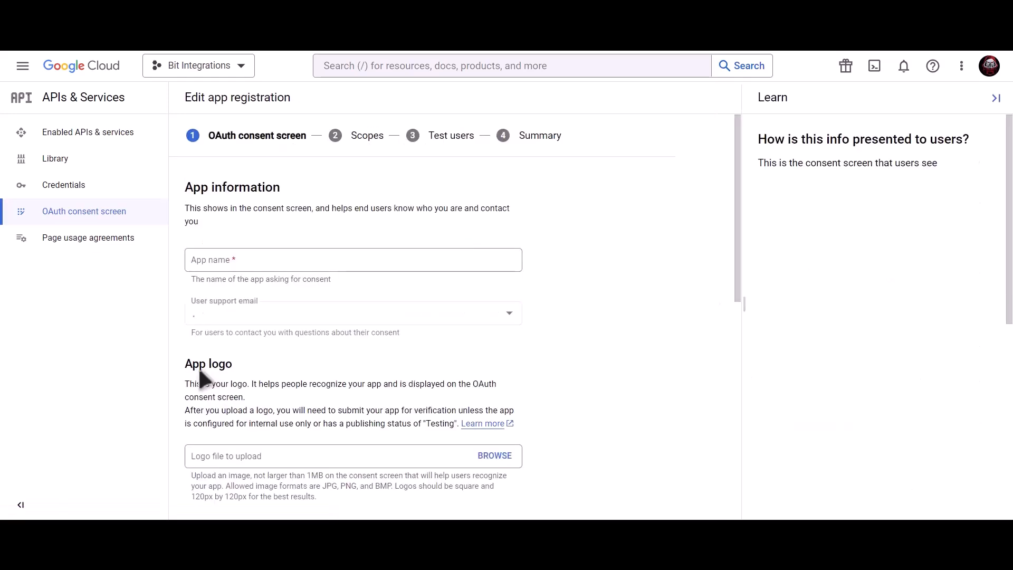
Enter app name 'Bit Integrations', the account support e-mail and the developer contact e-mail, and save.
left_click(276, 263)
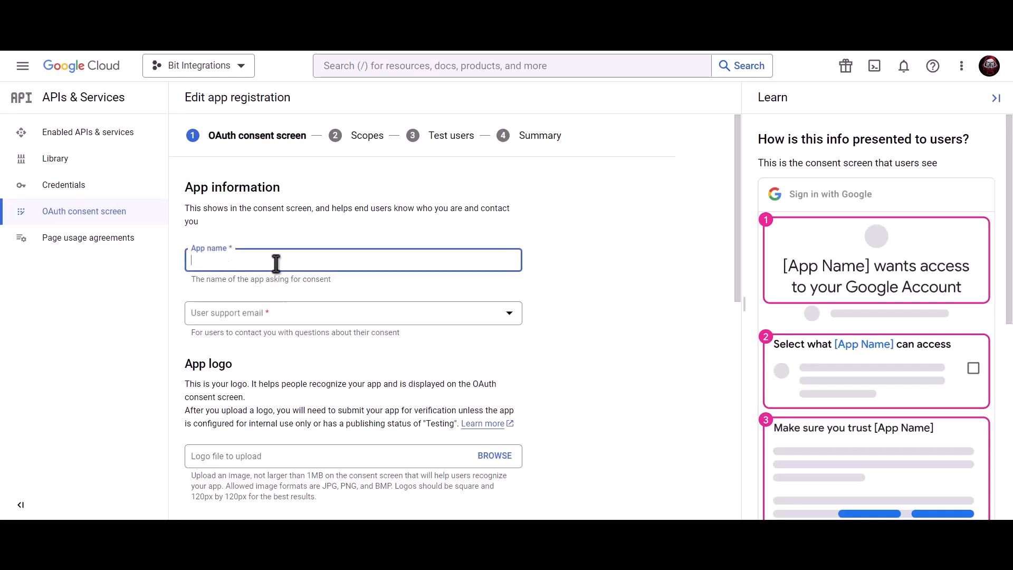
type("Bit Integrations")
left_click(274, 312)
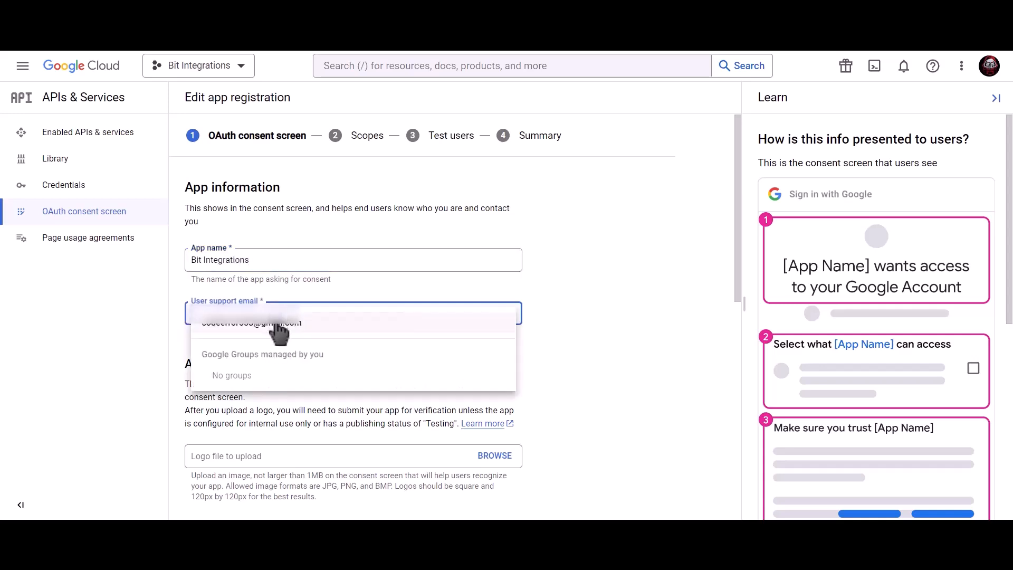
left_click(275, 325)
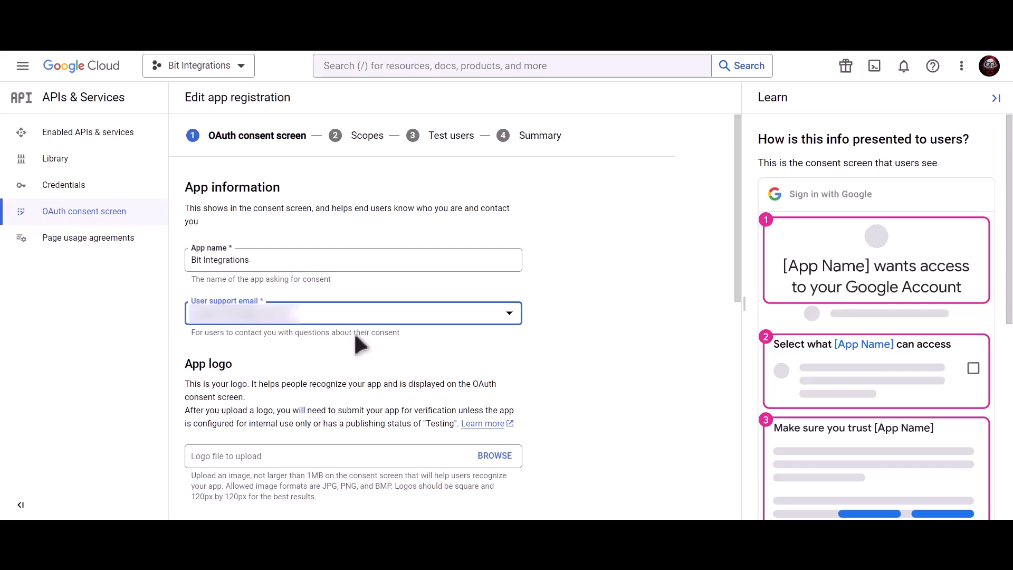
scroll(354, 331, "down", 9)
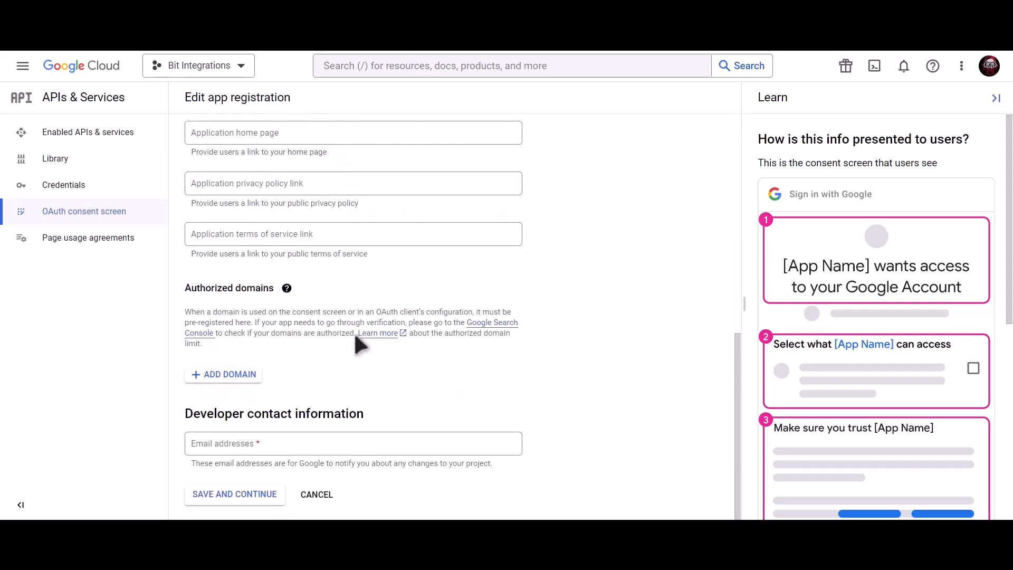
left_click(291, 442)
key("ctrl+v")
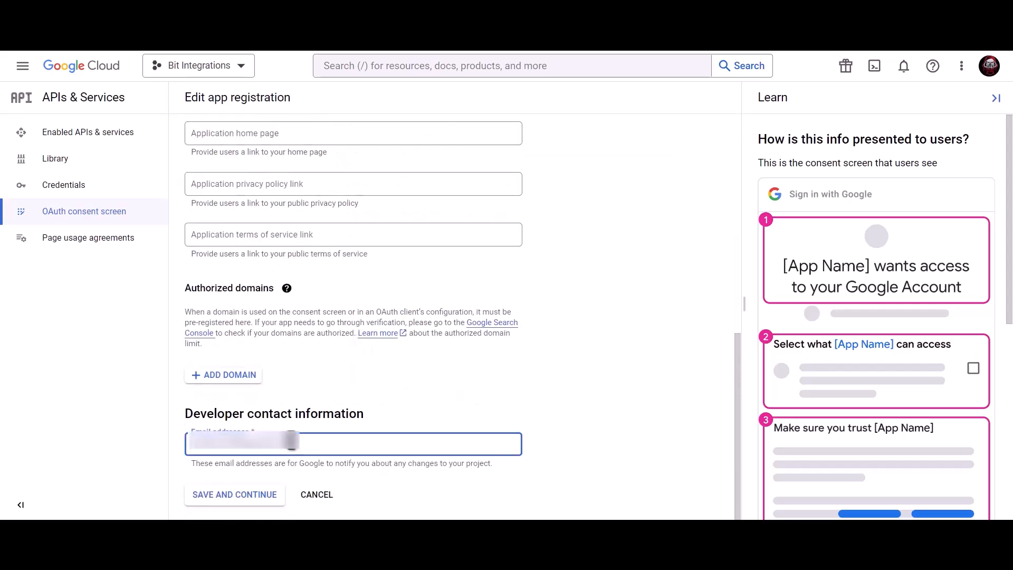
left_click(246, 505)
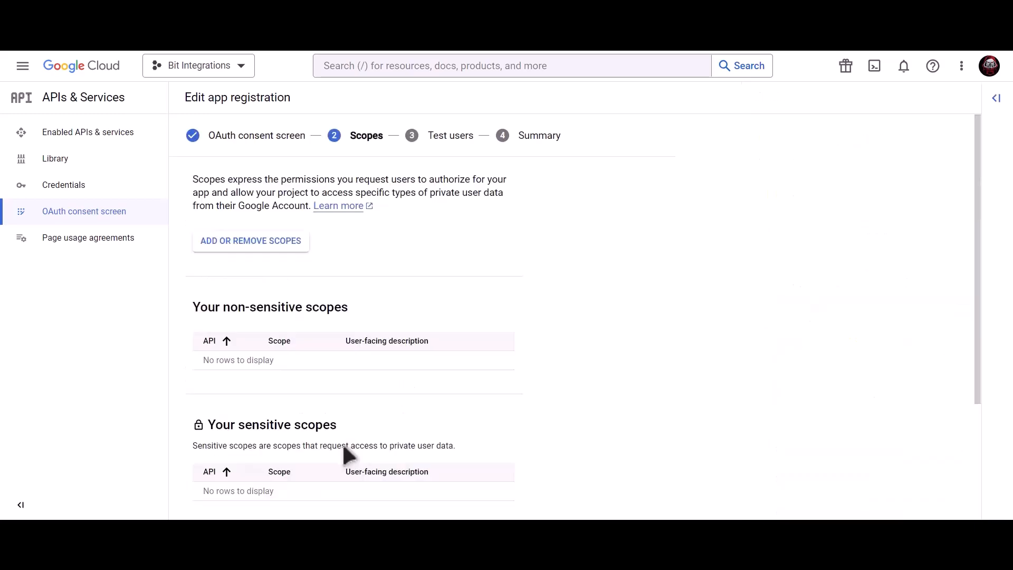
Skip Scopes and Test users unchanged and return to the consent screen dashboard.
scroll(343, 446, "down", 3)
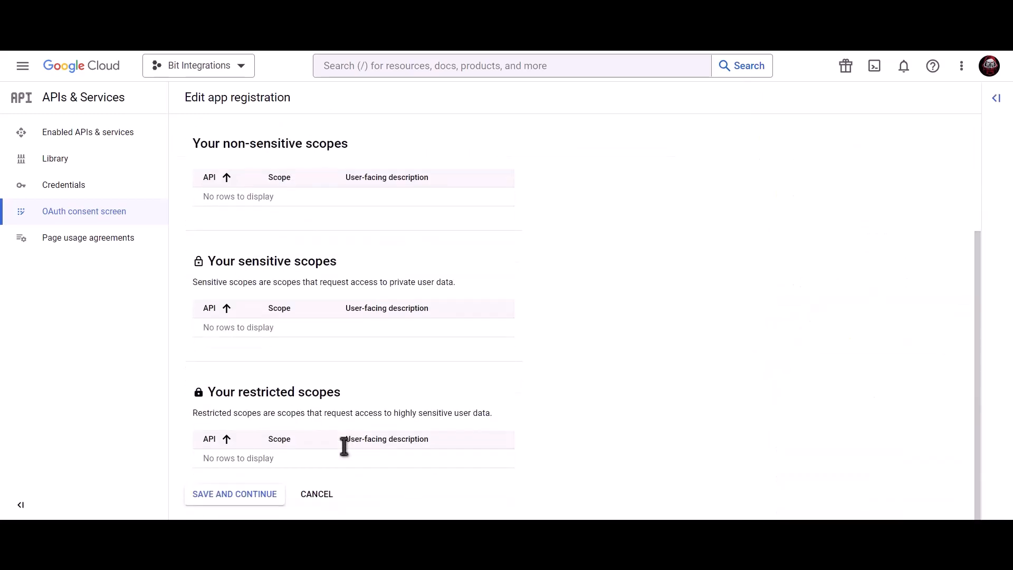
left_click(236, 504)
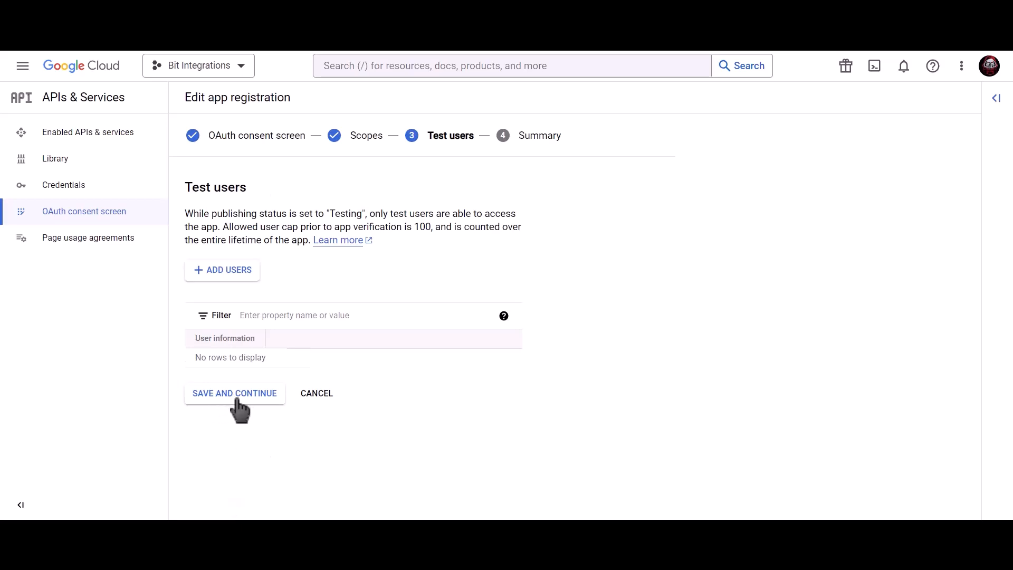
left_click(259, 400)
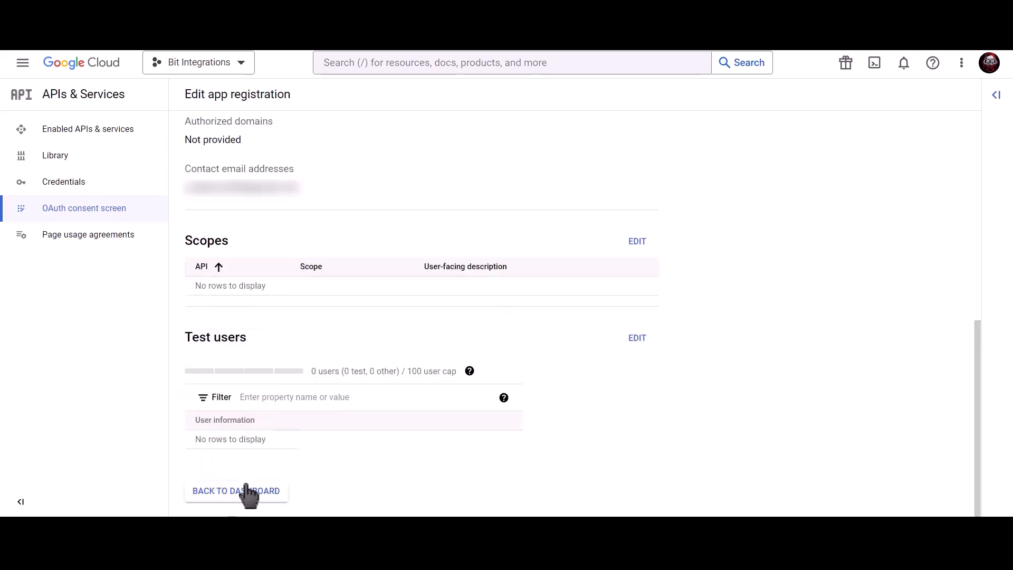
left_click(248, 491)
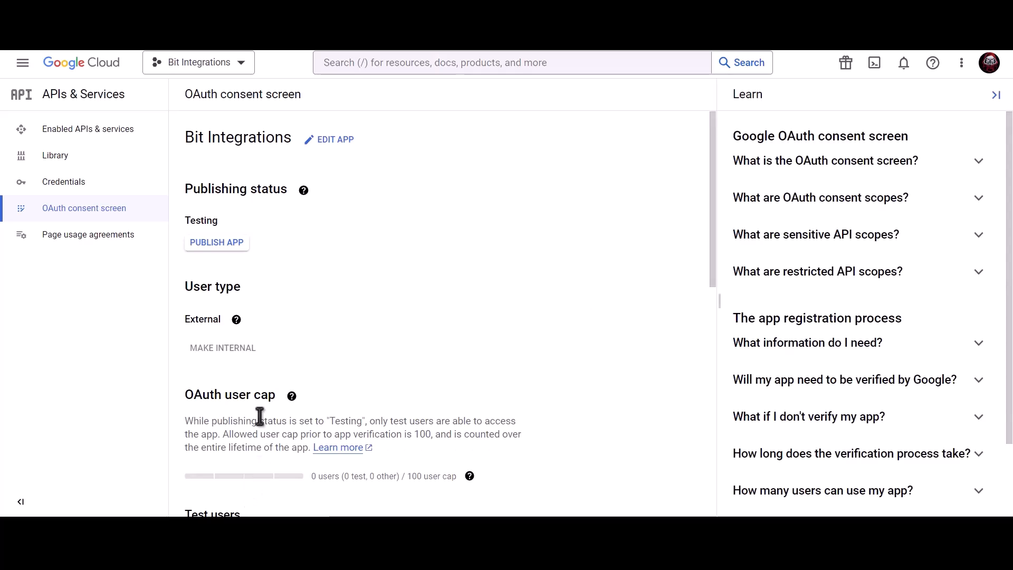
Begin a Web application OAuth client ID named 'Bit Integrations'.
left_click(131, 182)
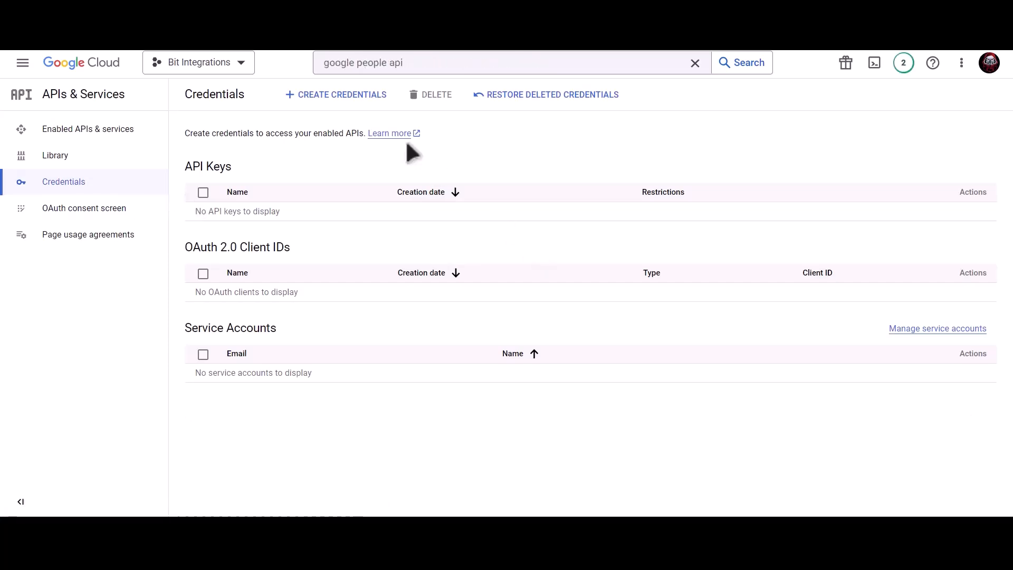
left_click(342, 98)
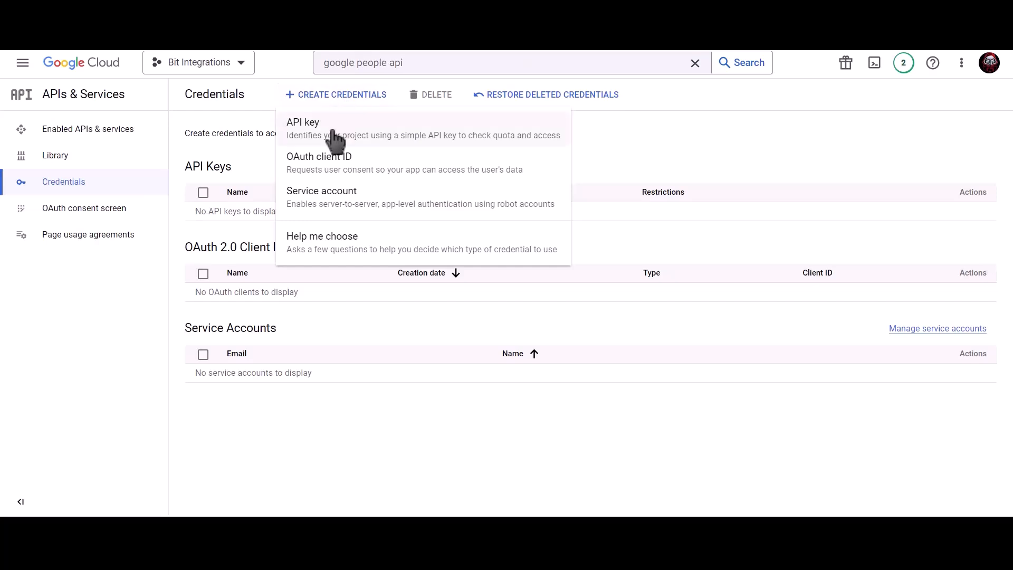
left_click(422, 176)
left_click(315, 202)
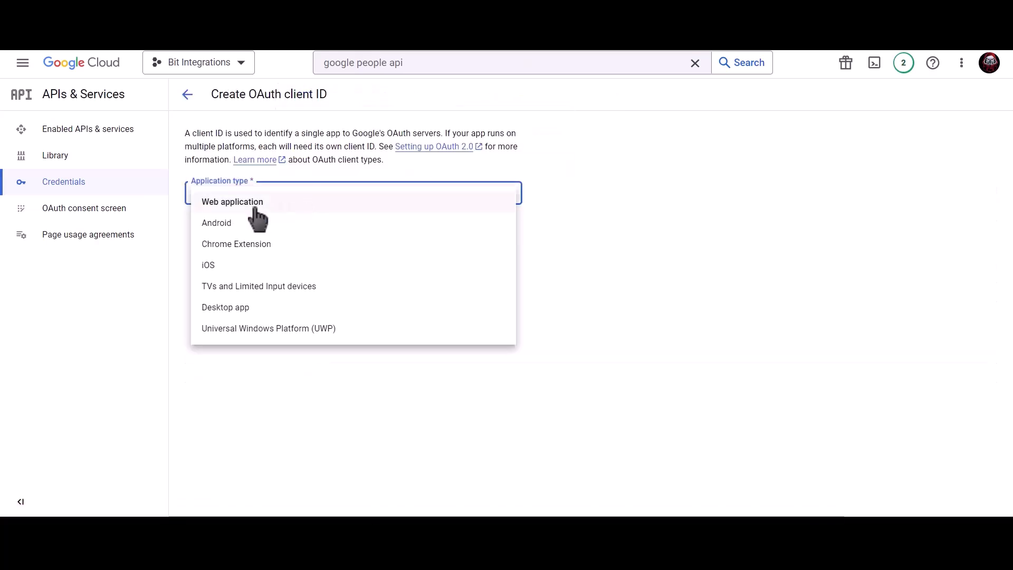
left_click(267, 207)
left_click(261, 228)
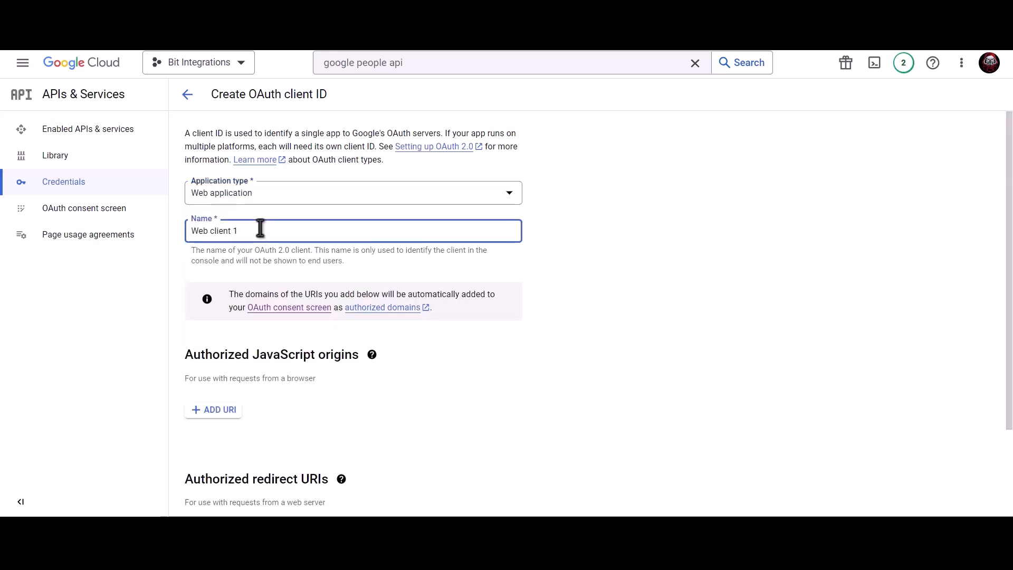
triple_click(299, 231)
type("B")
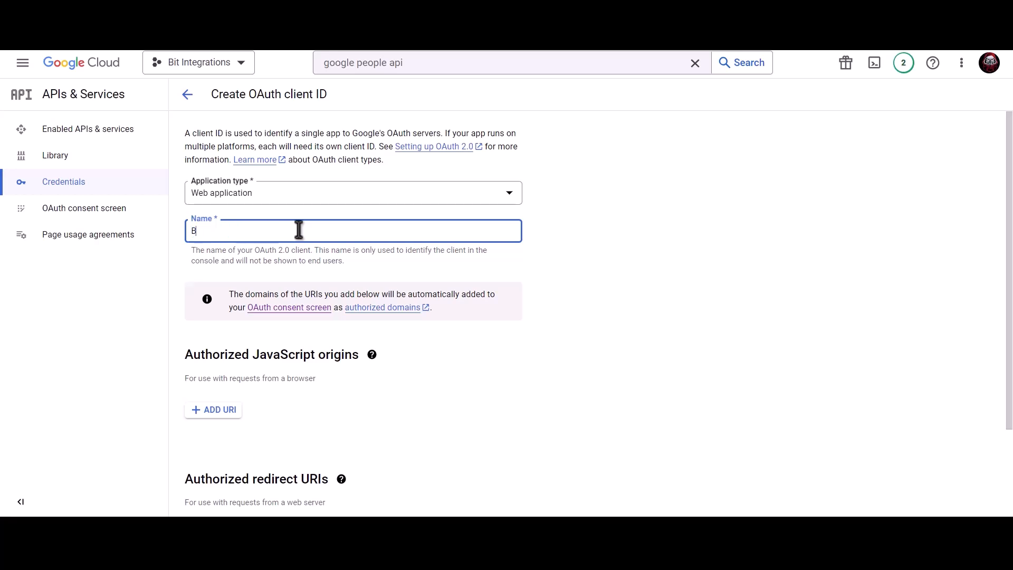
type("it Integrations")
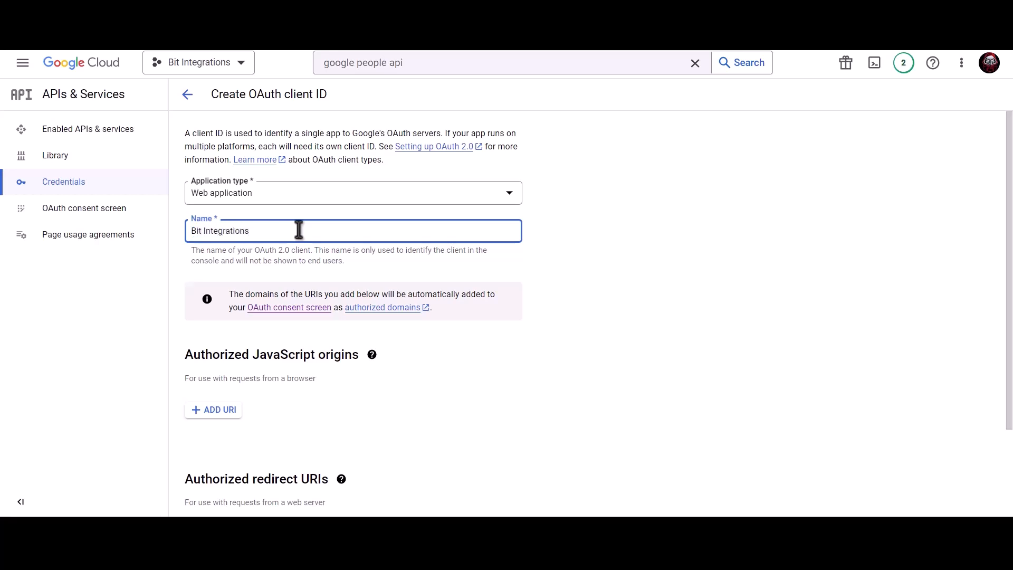
Add the site's homepage URL as an authorized JavaScript origin.
scroll(299, 231, "down", 2)
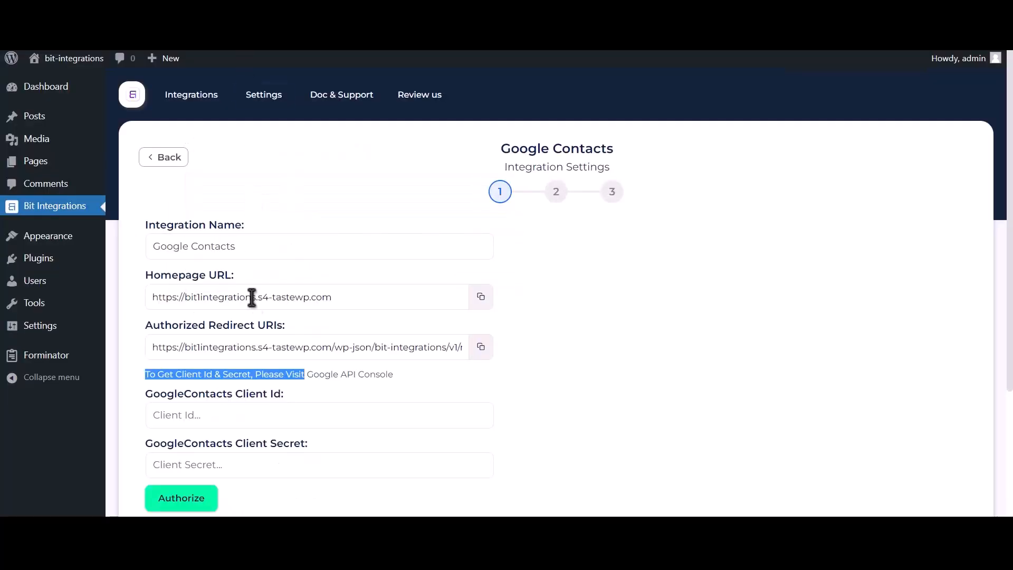
left_click(481, 297)
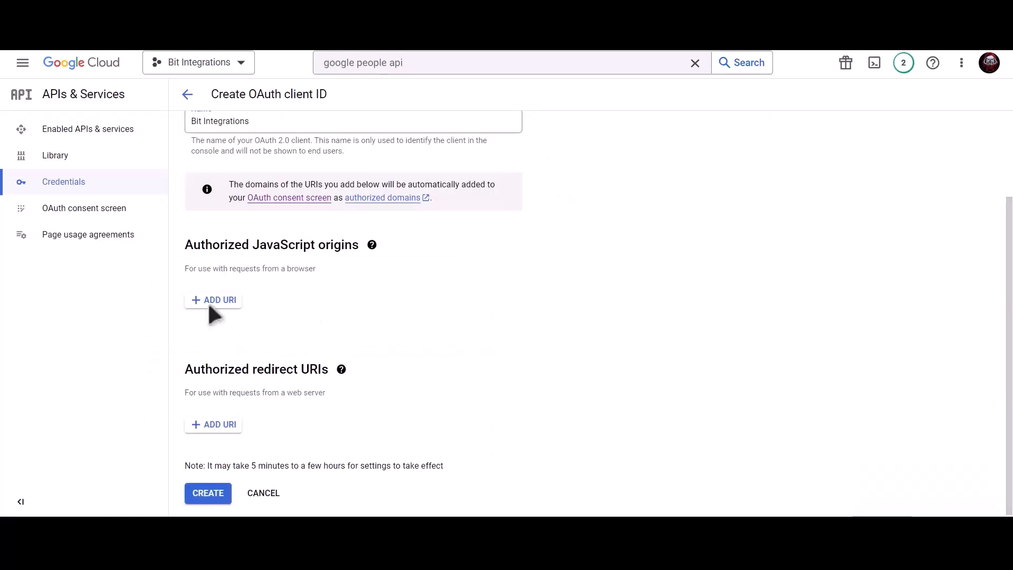
left_click(213, 300)
left_click(246, 310)
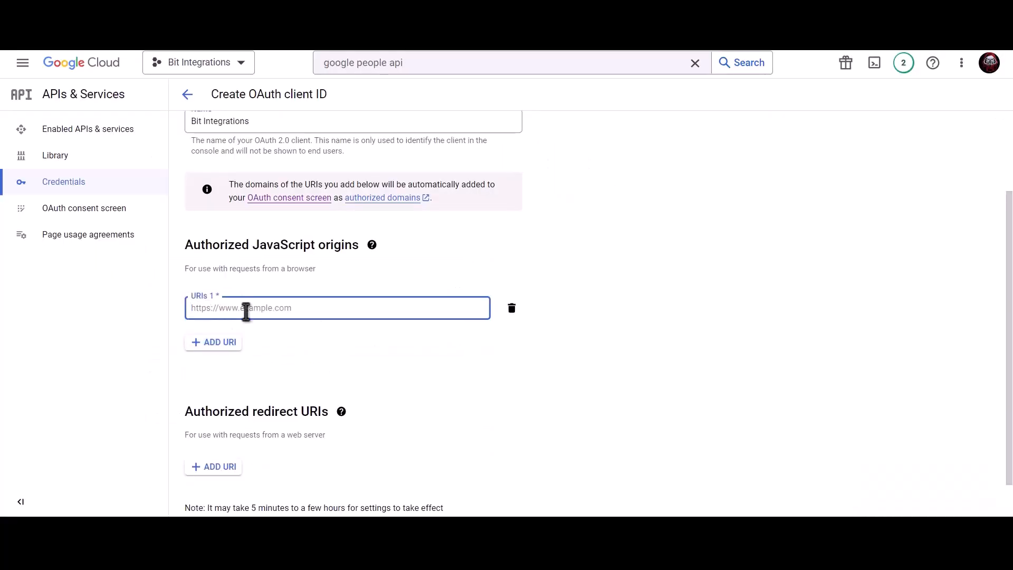
key("ctrl+v")
left_click(301, 328)
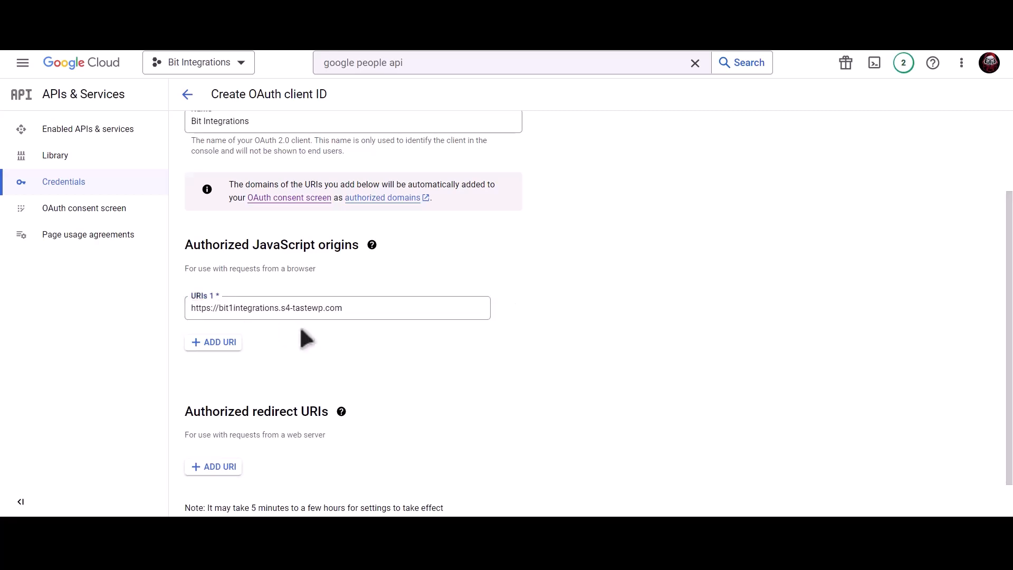
Add the Bit Integrations redirect URI as an authorized redirect URI.
scroll(301, 329, "down", 1)
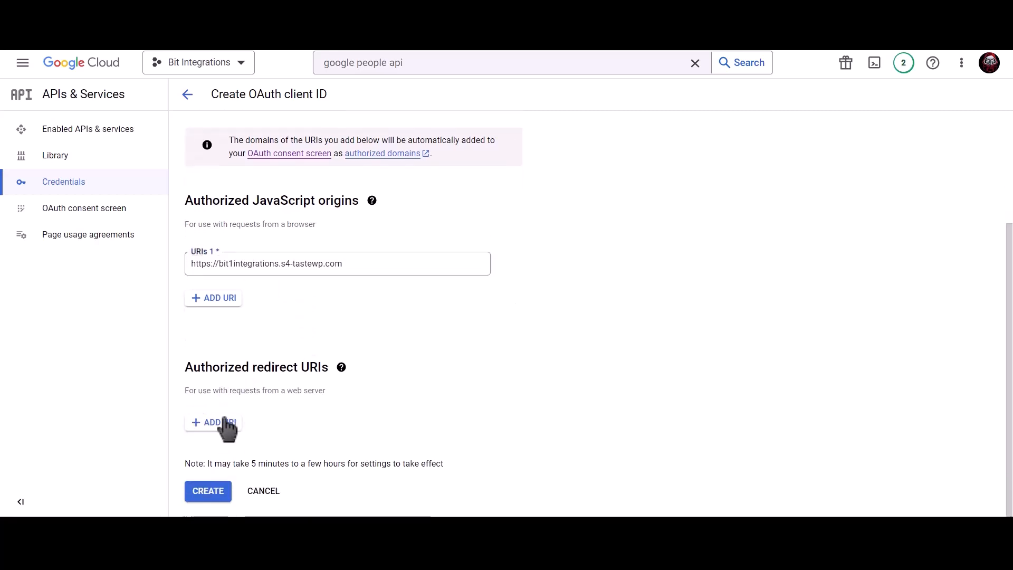
key("ctrl+shift+Tab")
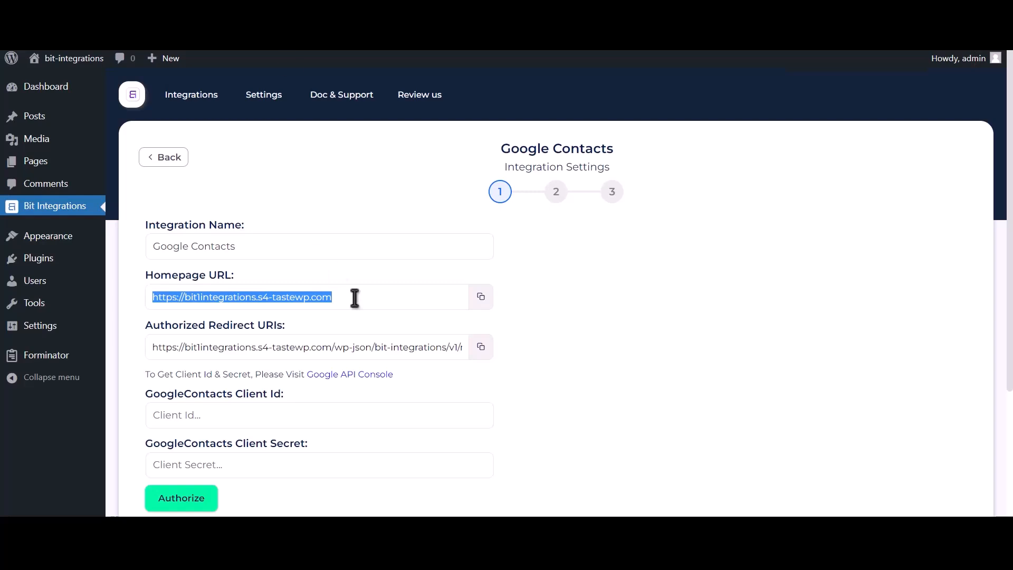
left_click(481, 347)
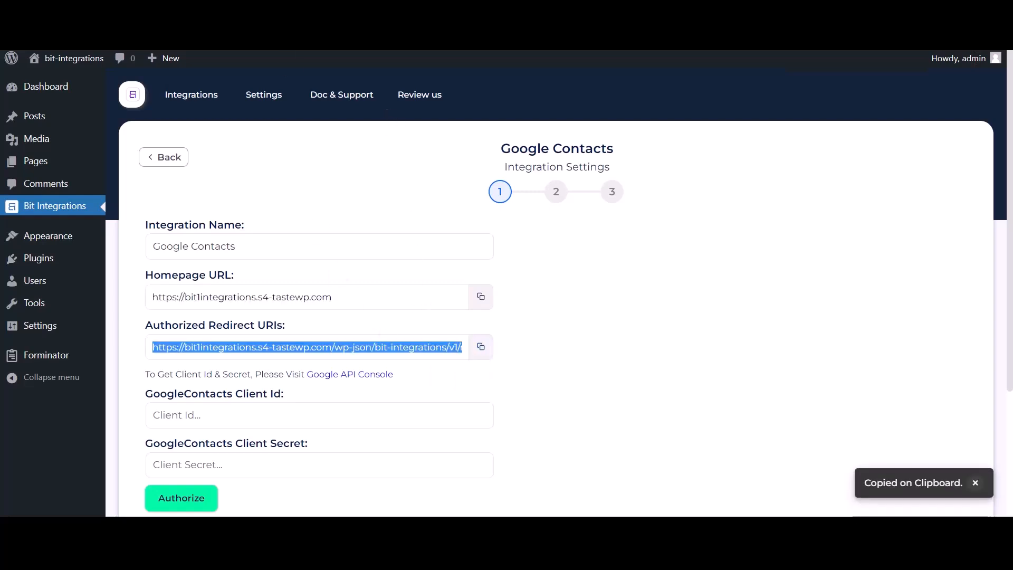
key("ctrl+Tab")
left_click(217, 422)
left_click(220, 429)
key("ctrl+v")
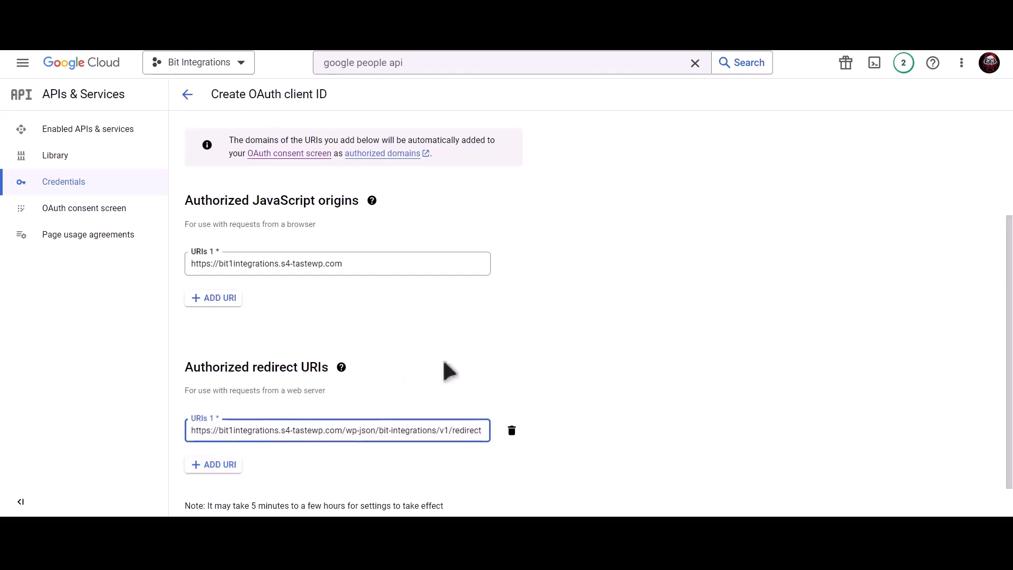
scroll(475, 362, "down", 2)
Create the OAuth client and paste its client ID into the Bit Integrations Client Id field.
left_click(216, 492)
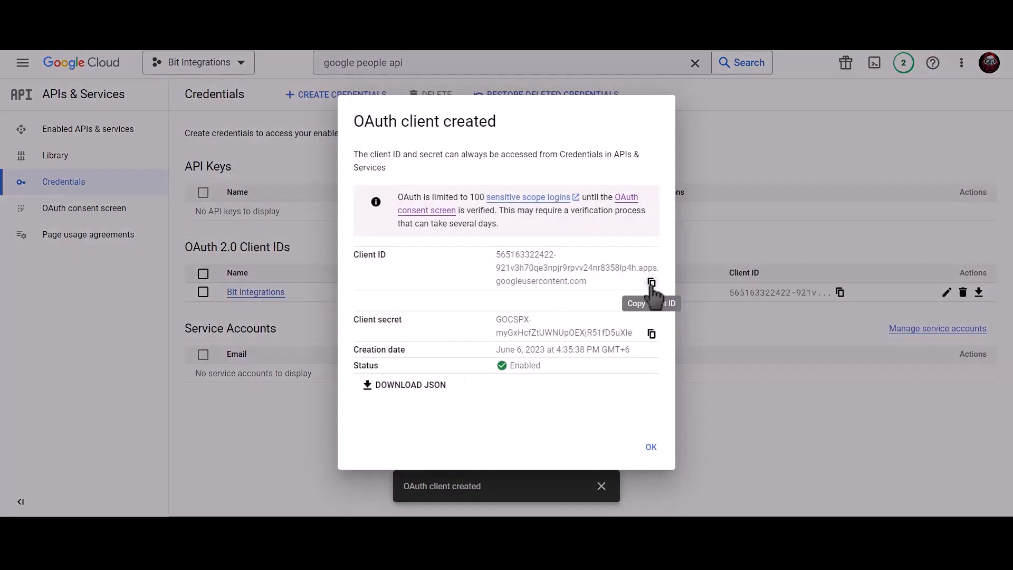
left_click(652, 283)
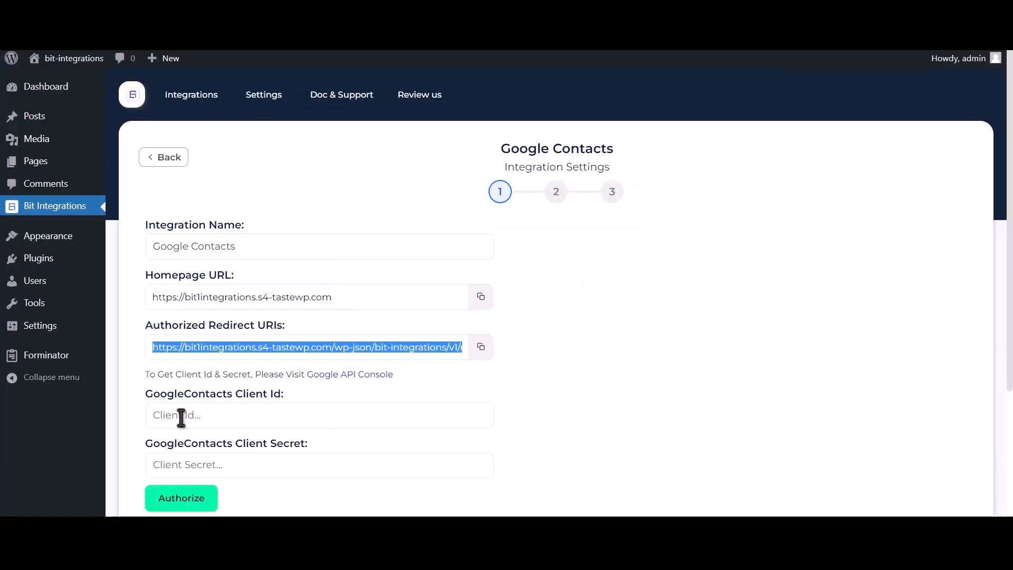
left_click(248, 417)
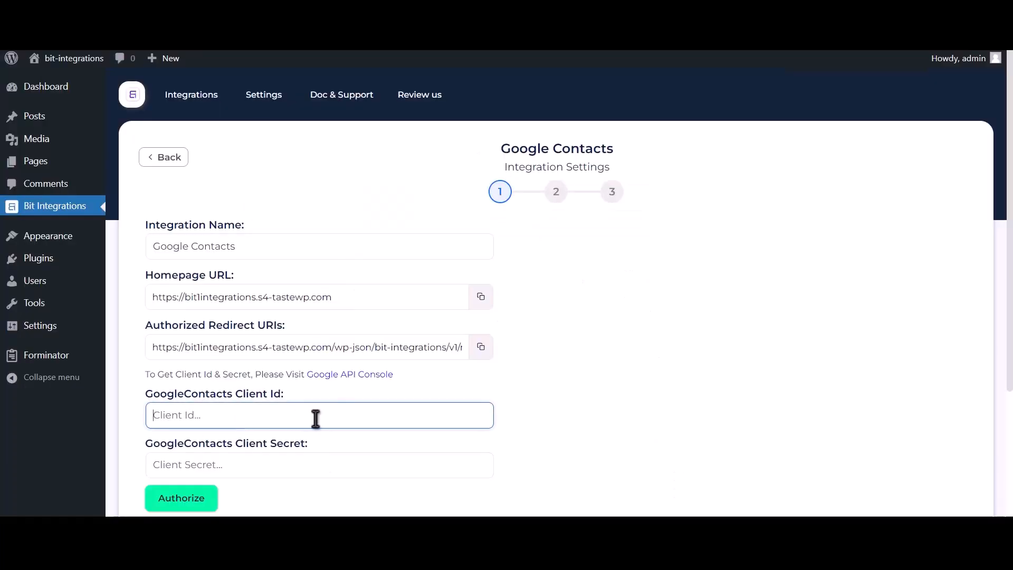
key("ctrl+v")
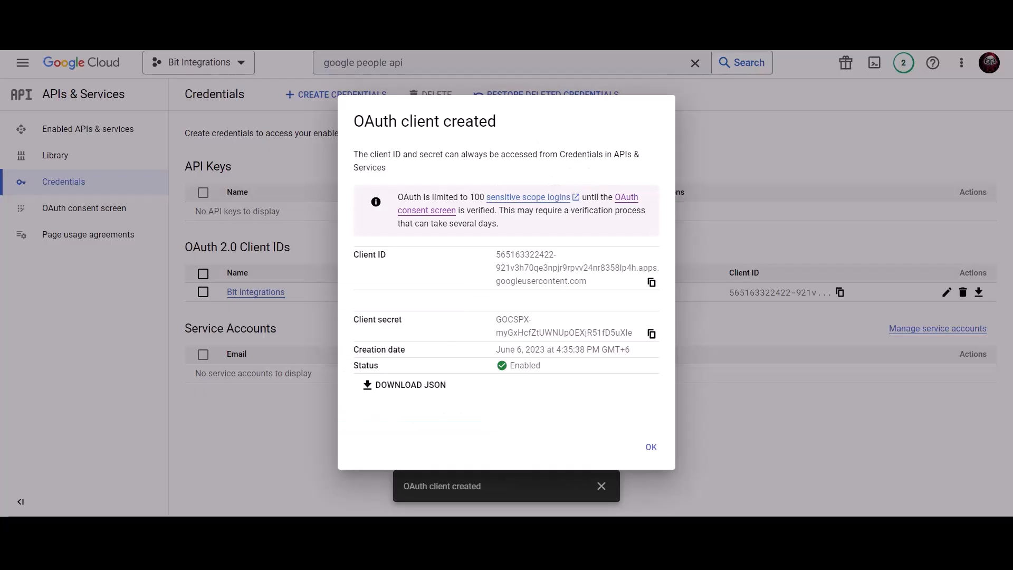
Paste the OAuth client secret into the Bit Integrations Client Secret field.
left_click(652, 334)
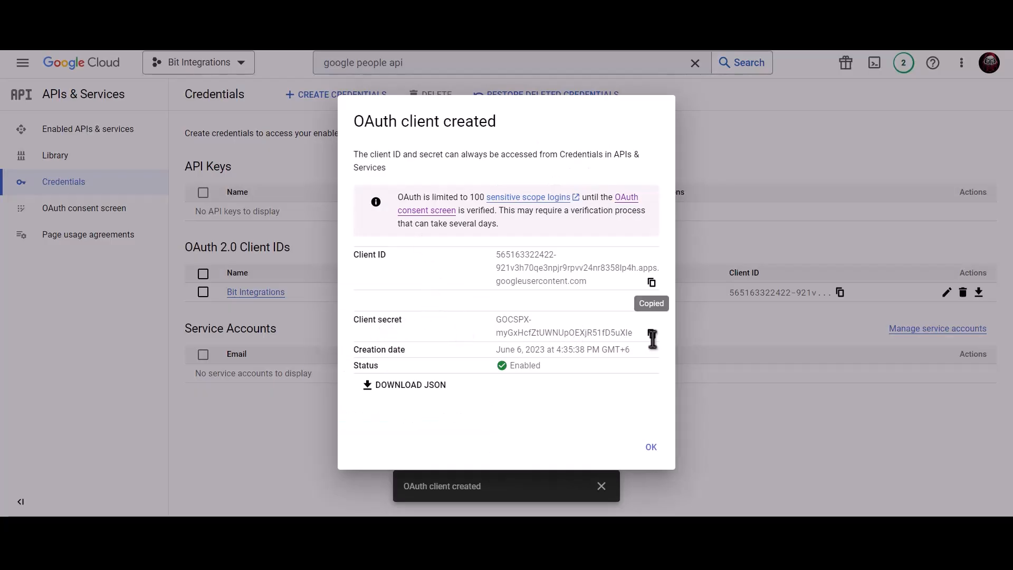
left_click(652, 333)
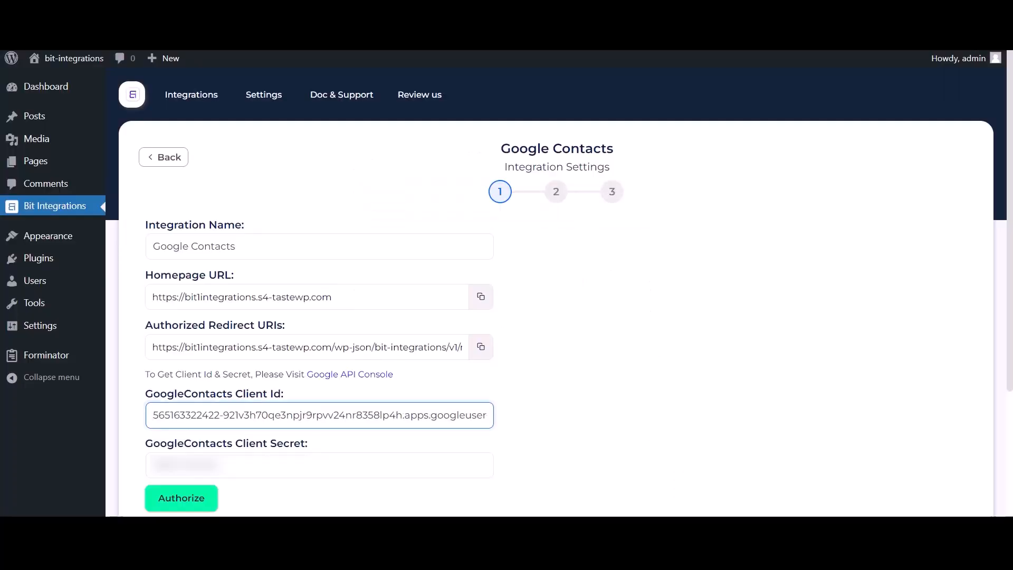
left_click(219, 459)
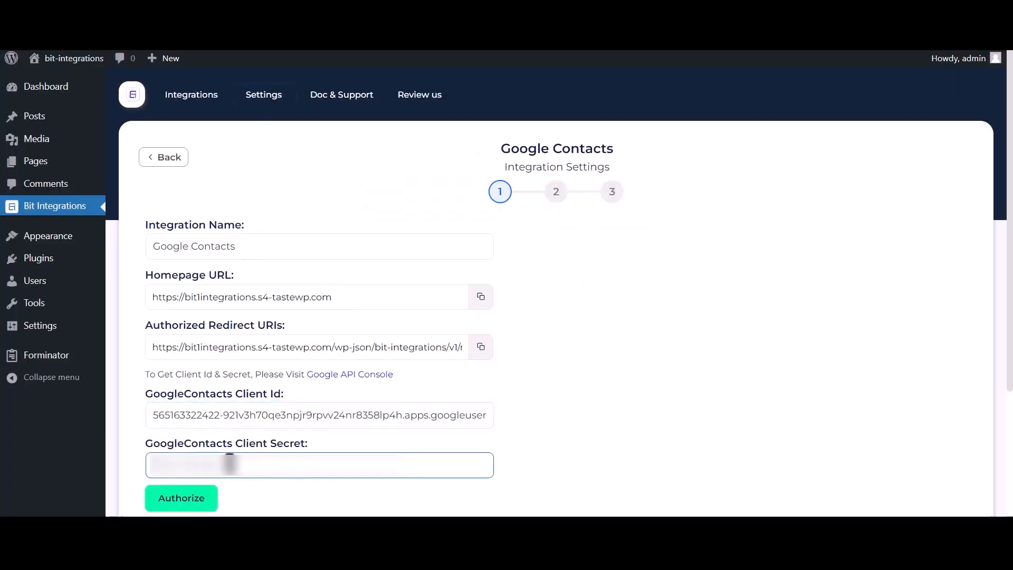
key("ctrl+v")
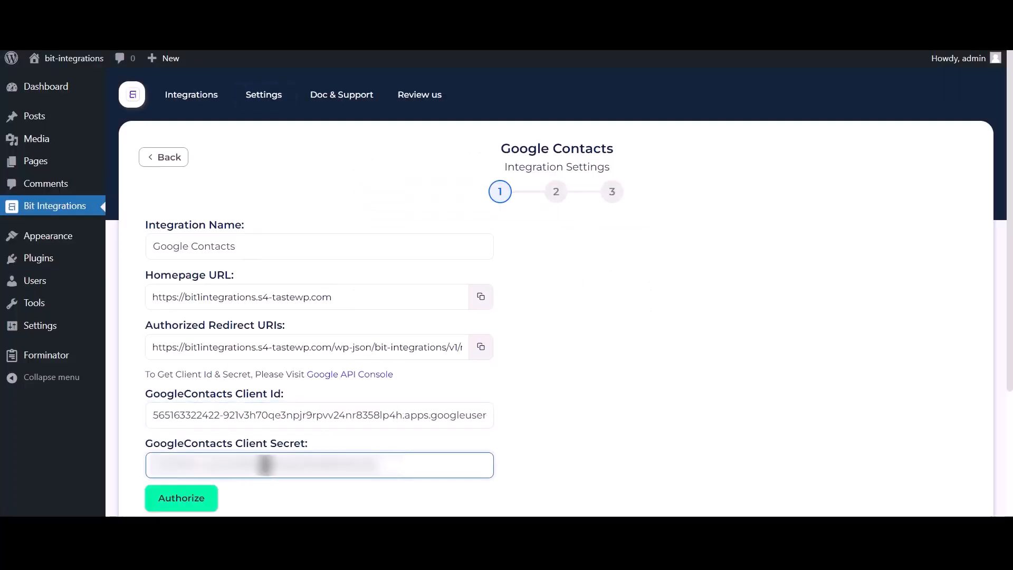
left_click(196, 501)
Authorize Google Contacts with the Google account, proceeding past the unverified-app warning, until Authorized Successfully appears.
left_click(152, 155)
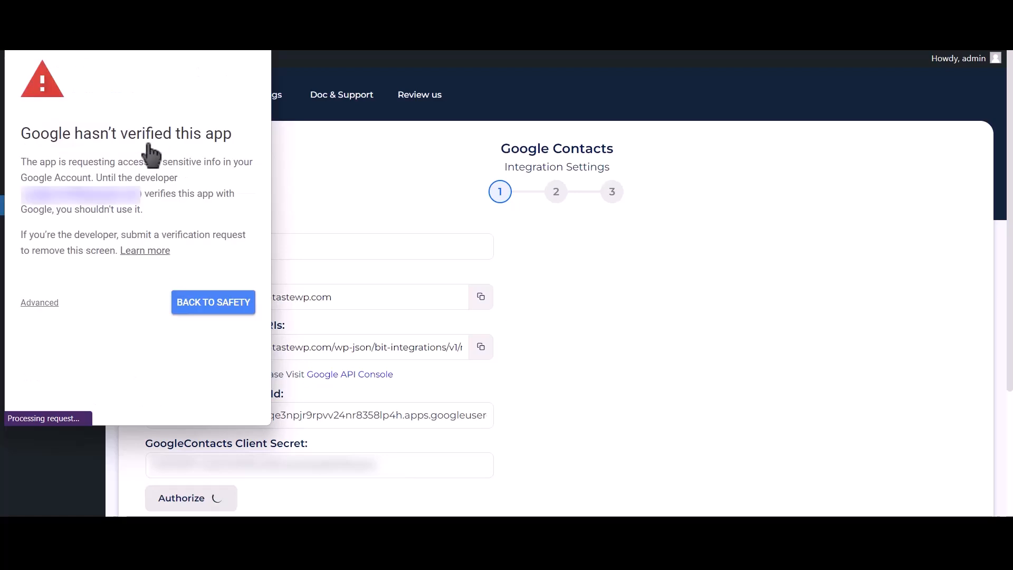
left_click(42, 304)
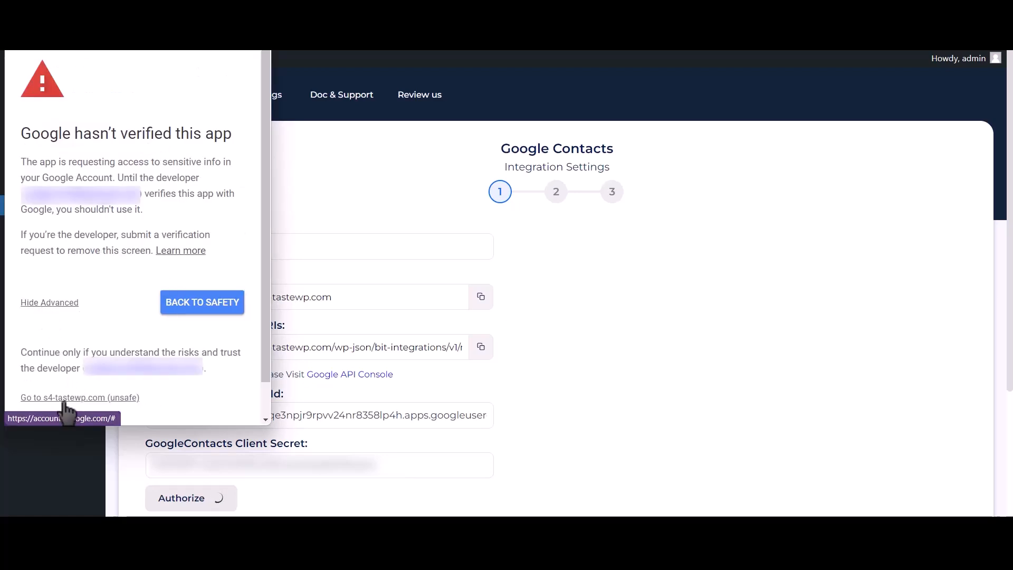
left_click(107, 401)
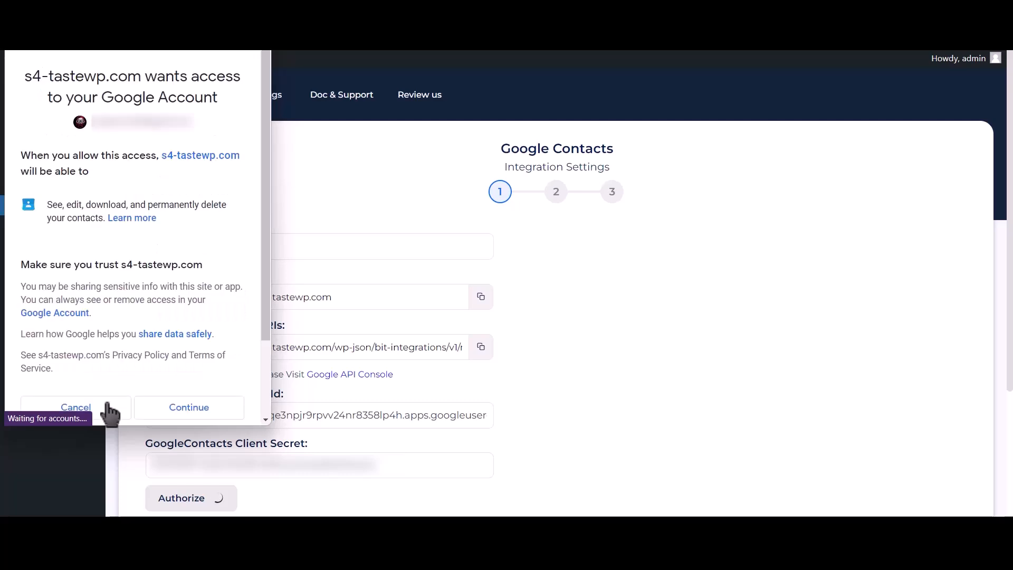
left_click(188, 412)
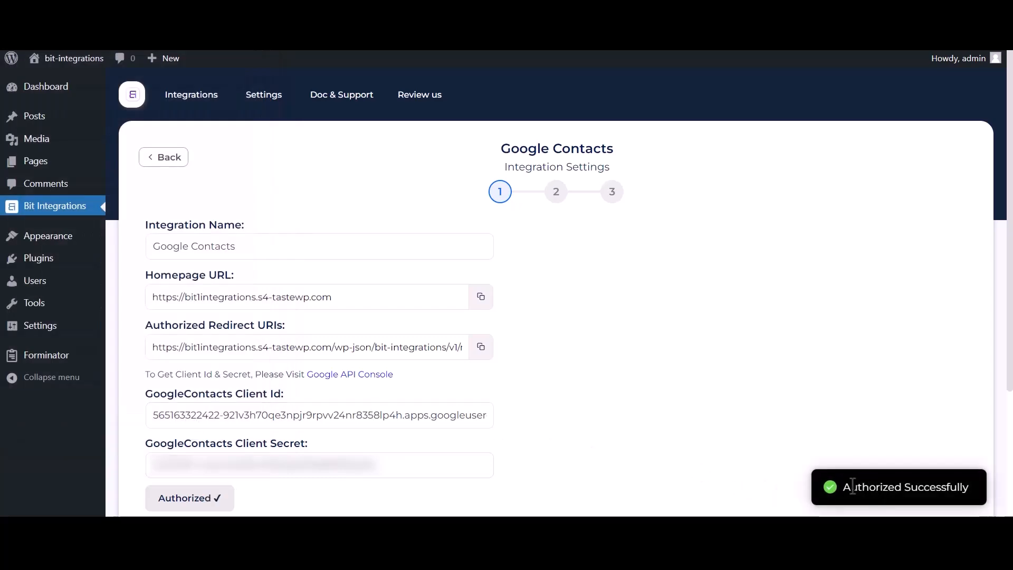
left_click_drag(844, 487, 966, 484)
Advance to field mapping and set the action to Create a contact.
scroll(789, 459, "down", 3)
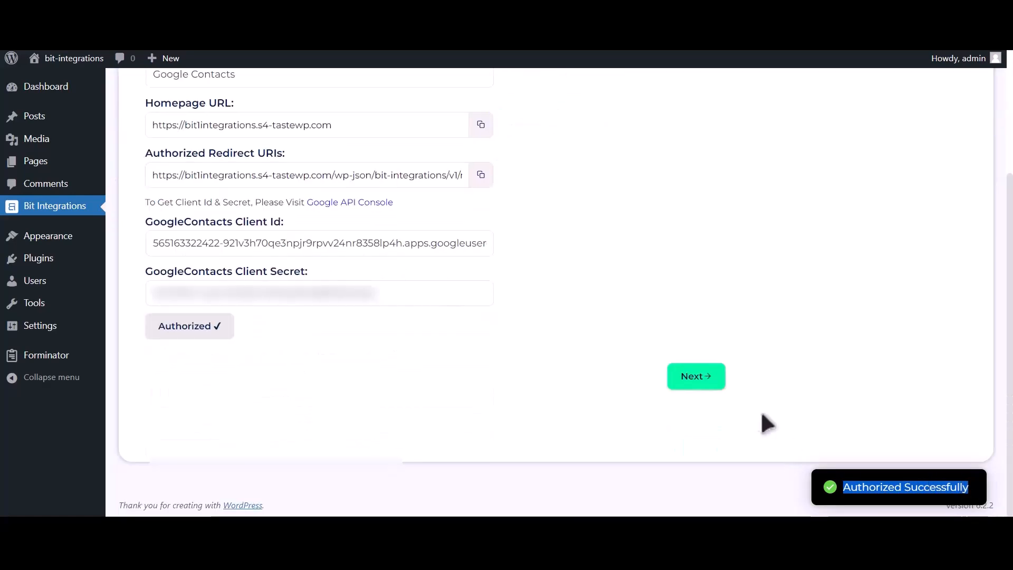
left_click(683, 383)
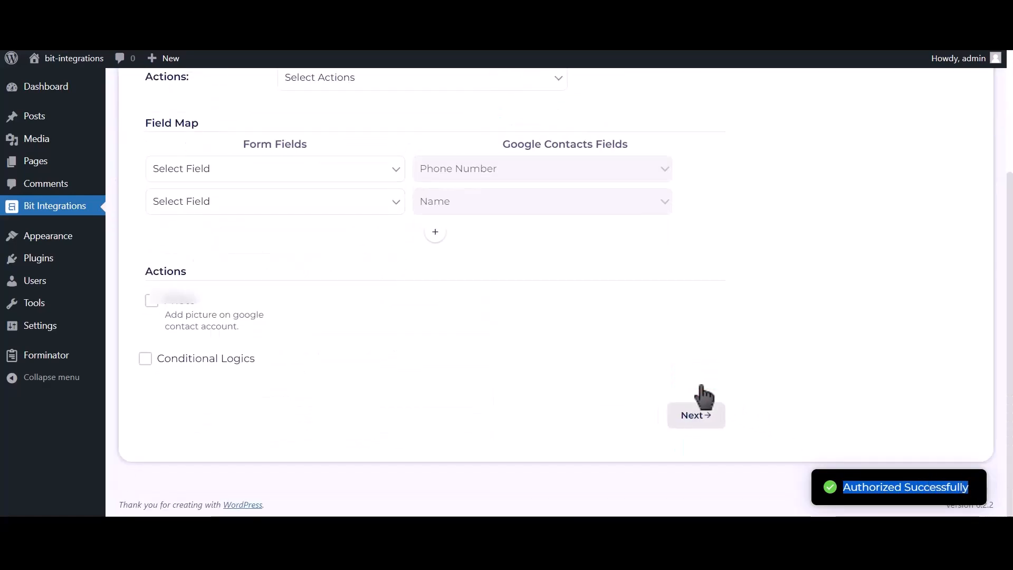
scroll(418, 290, "up", 2)
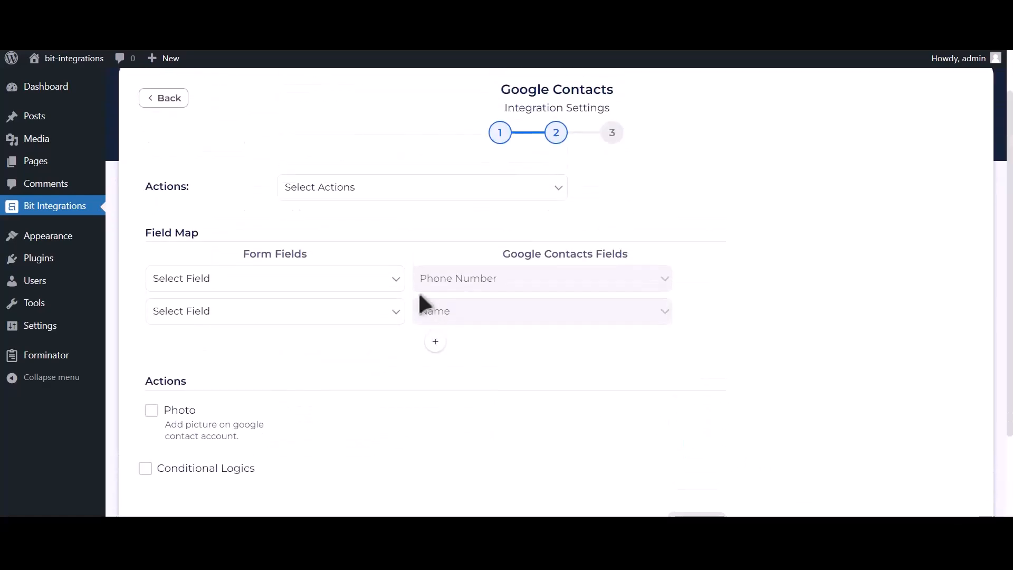
left_click(401, 189)
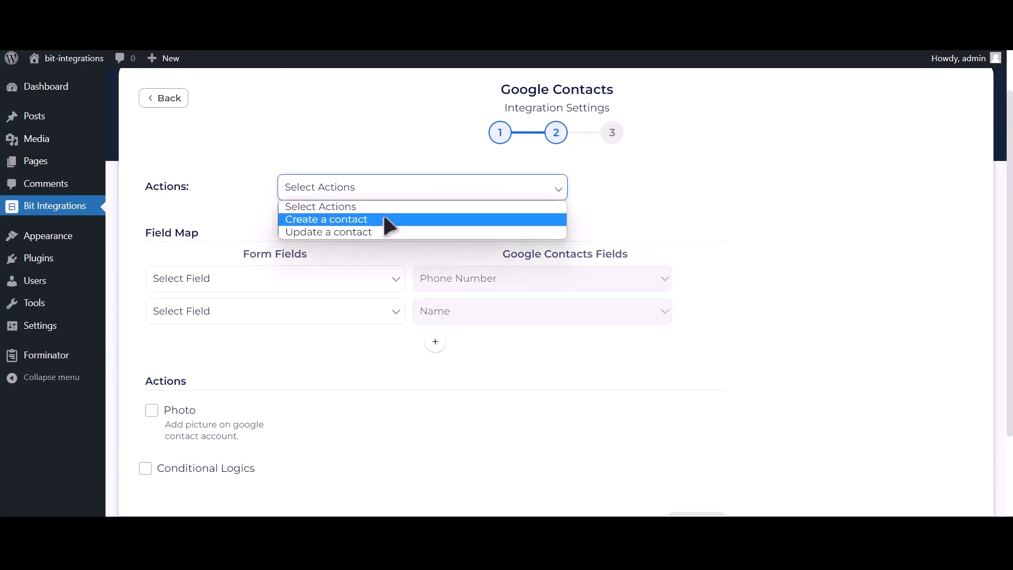
left_click(384, 218)
Map Phone Number-1 to Phone Number, Name-1 to Name, and Email Address-1 to email.
left_click(257, 278)
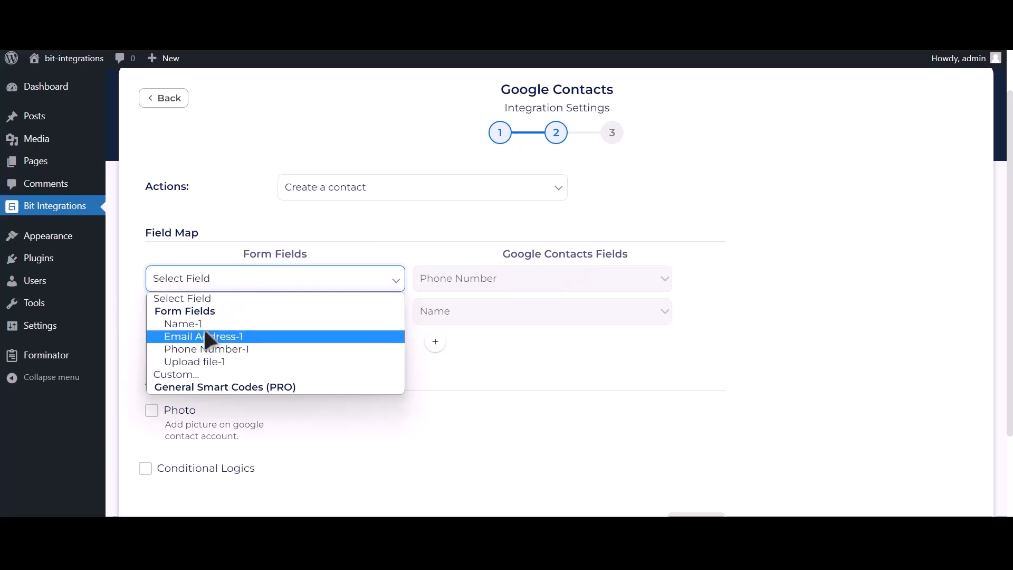
left_click(243, 350)
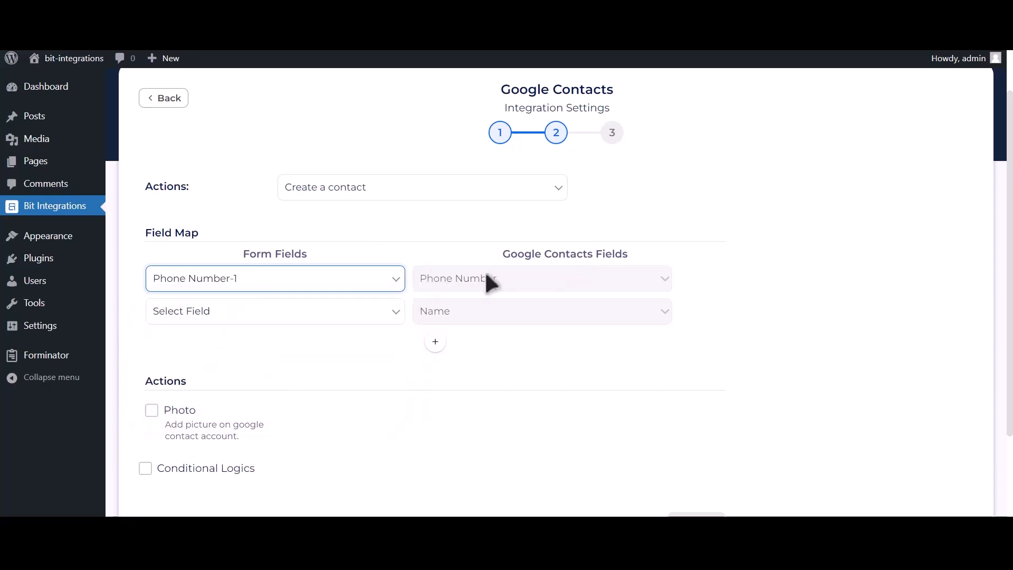
left_click(334, 311)
left_click(262, 355)
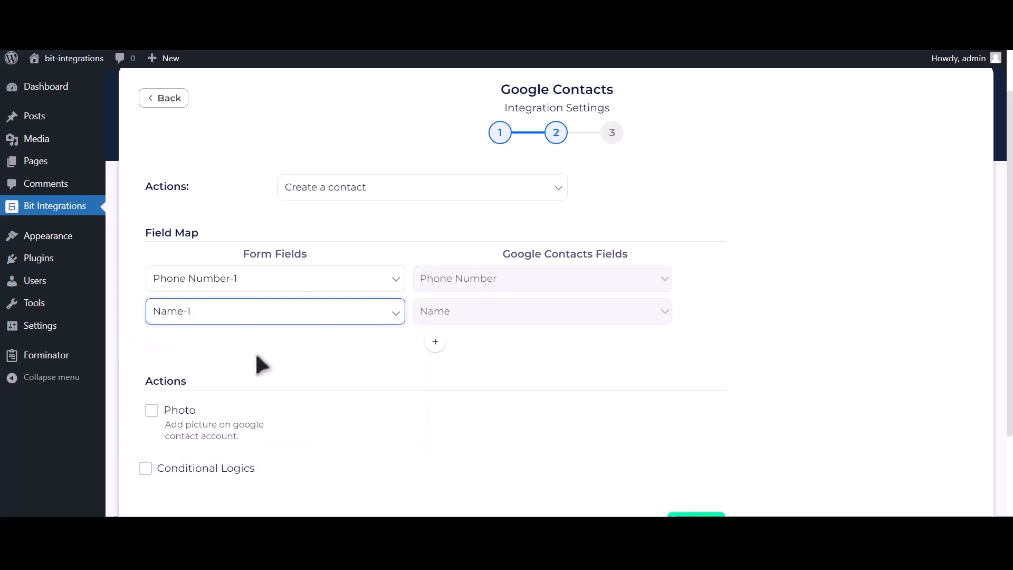
left_click(435, 343)
left_click(296, 350)
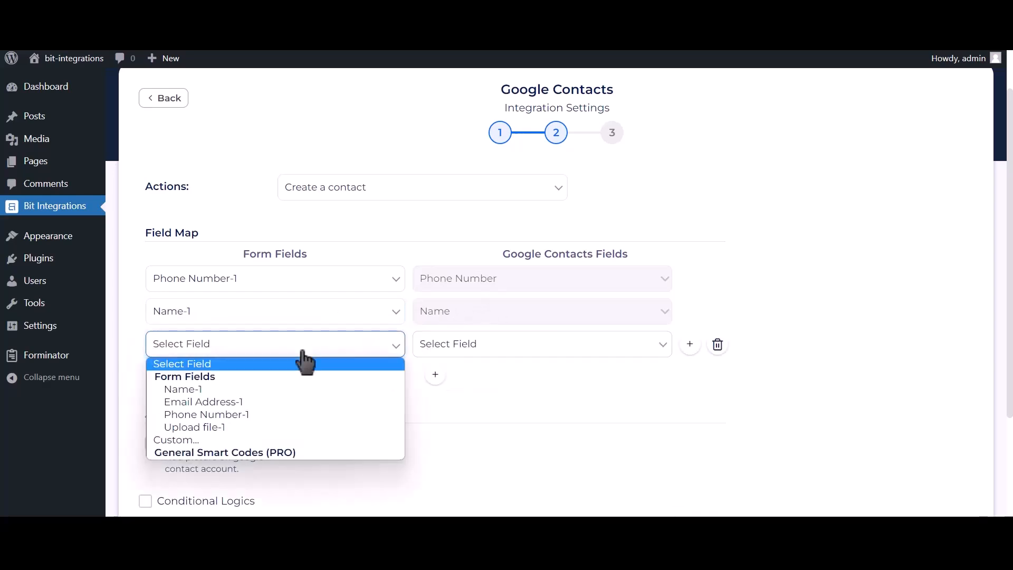
left_click(235, 405)
left_click(486, 352)
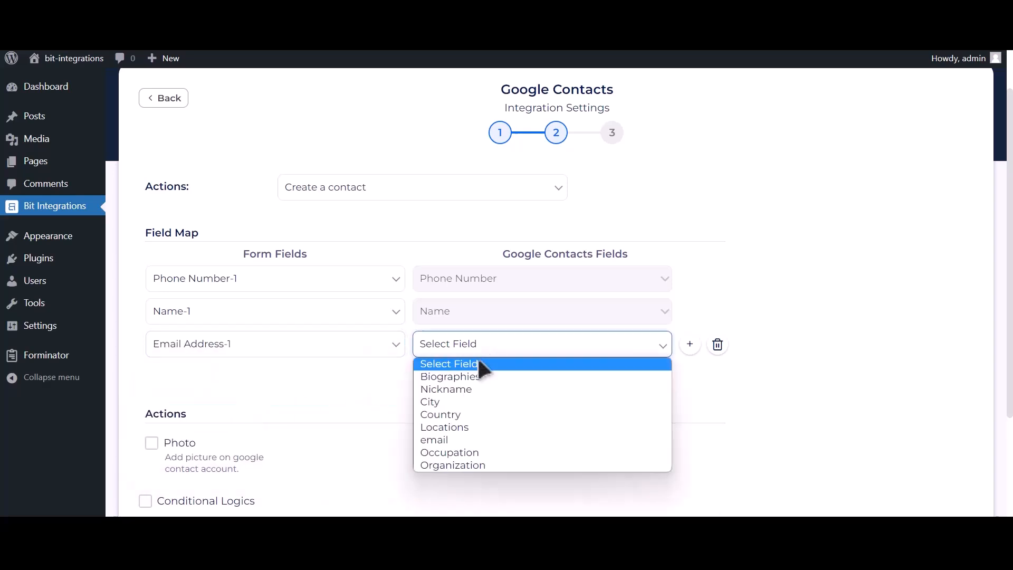
left_click(443, 439)
Enable the contact Photo option using the Upload file-1 field.
scroll(414, 408, "down", 2)
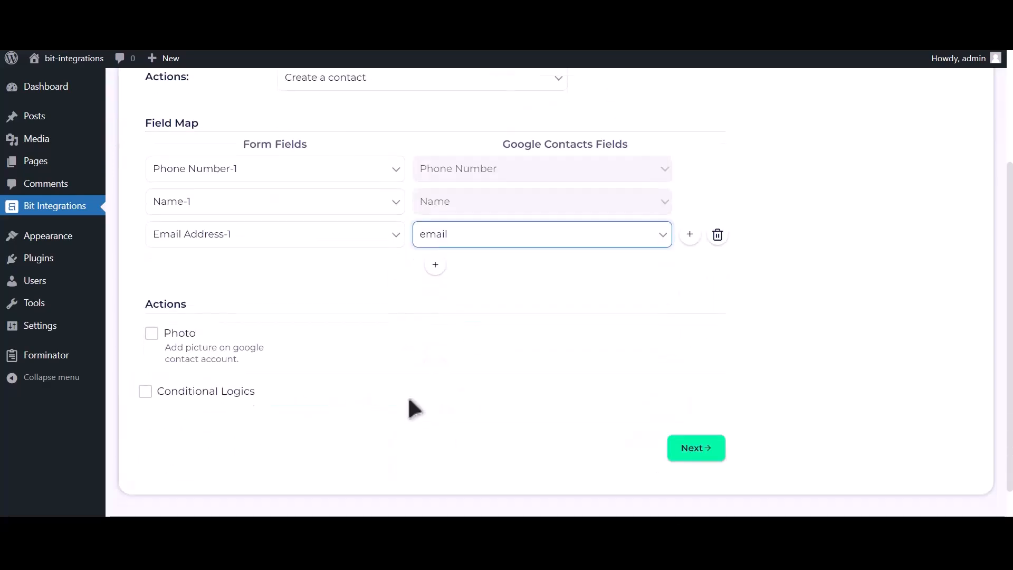
left_click(152, 334)
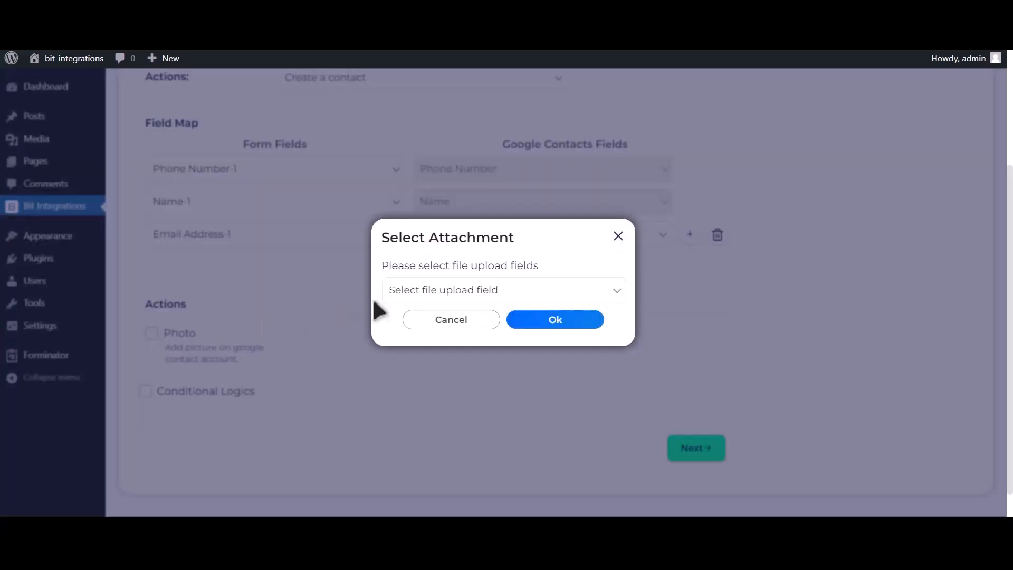
left_click(501, 291)
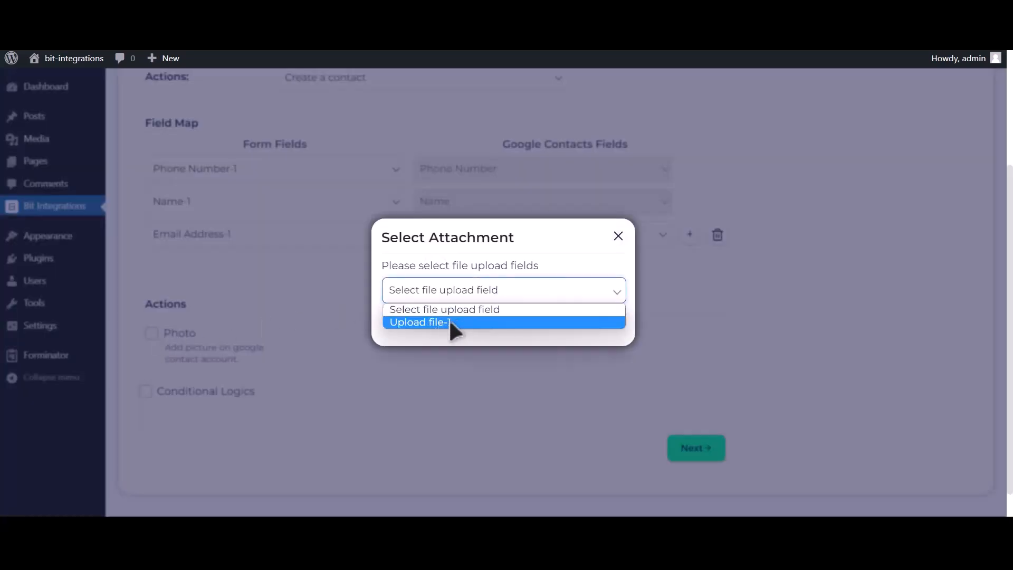
left_click(449, 322)
left_click(567, 321)
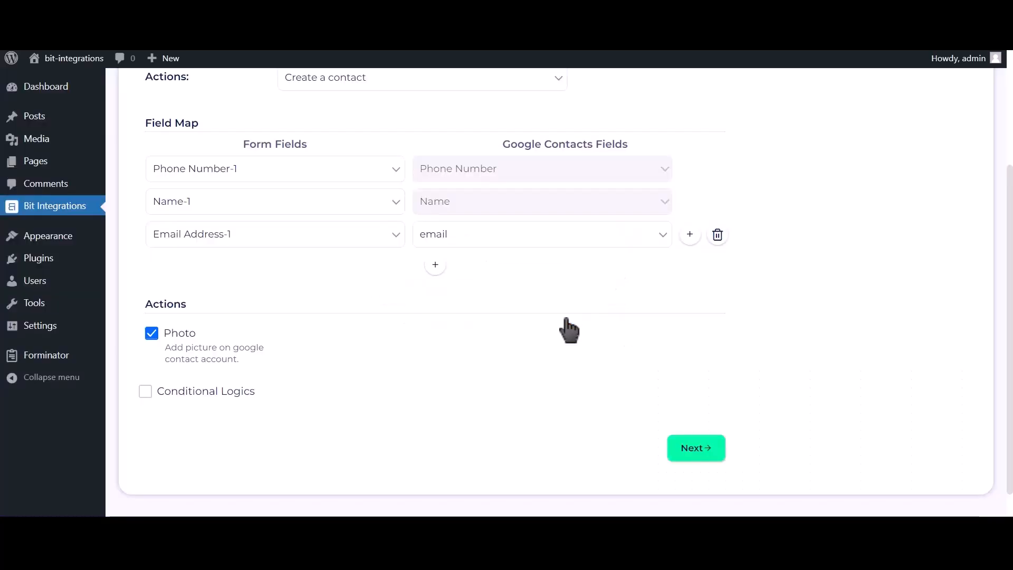
Leave conditional logic off, then finish and save the integration.
left_click(221, 403)
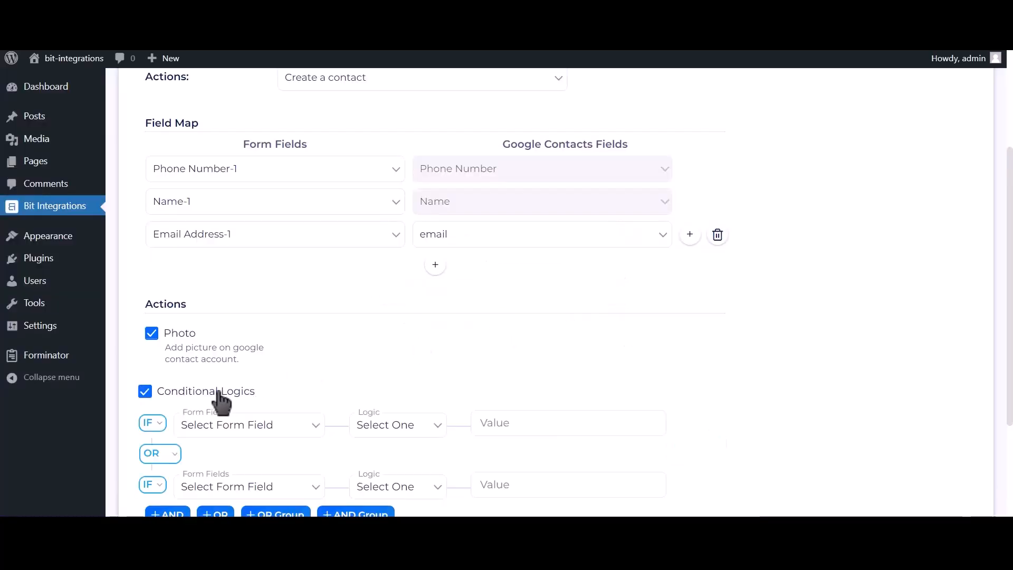
scroll(220, 403, "down", 2)
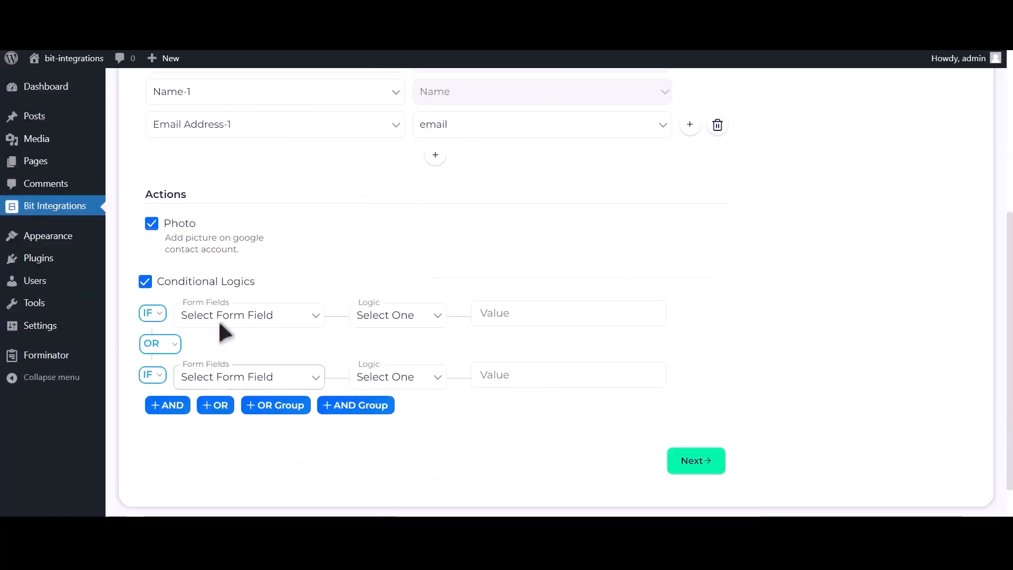
left_click(223, 282)
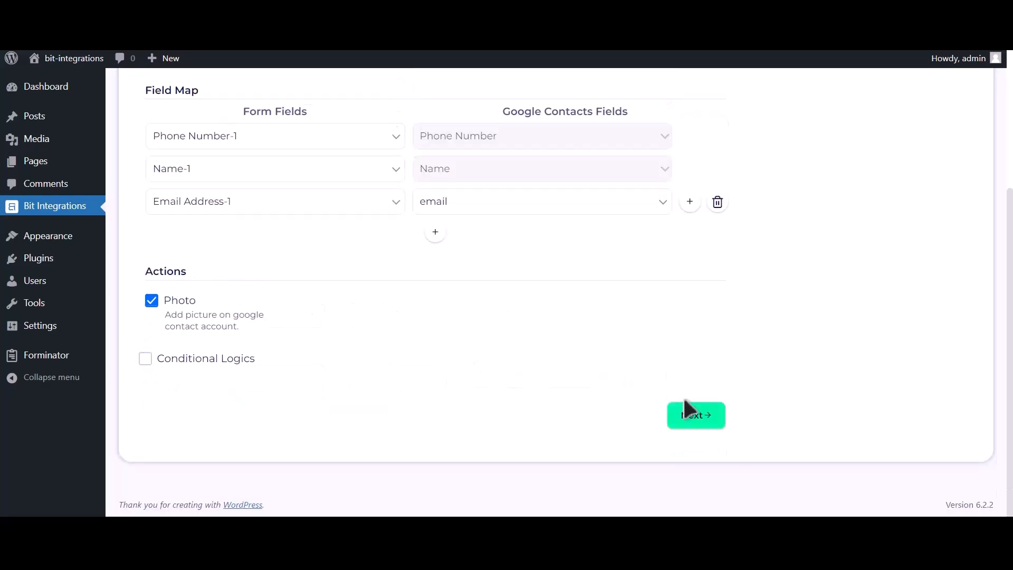
left_click(704, 420)
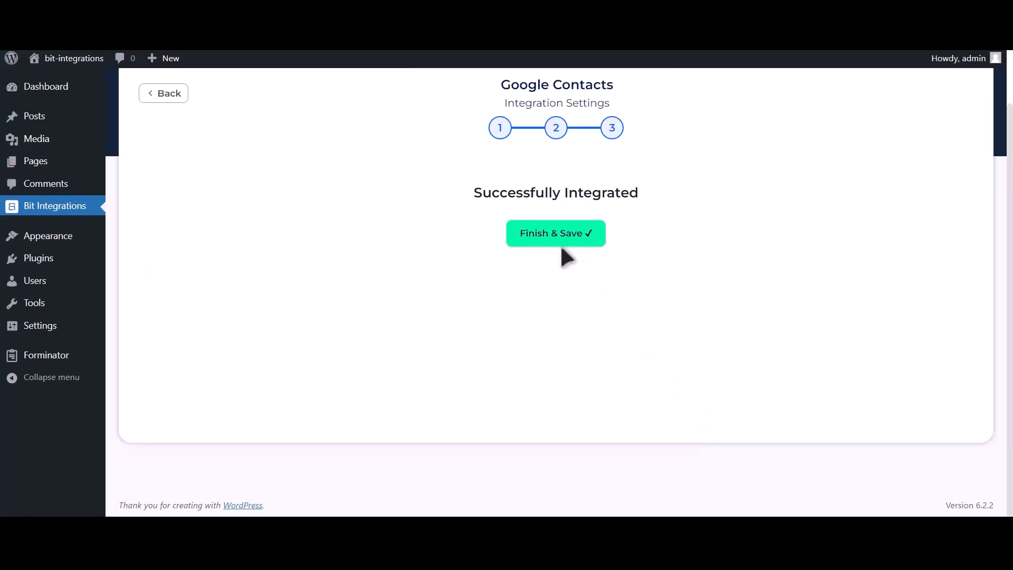
left_click(565, 238)
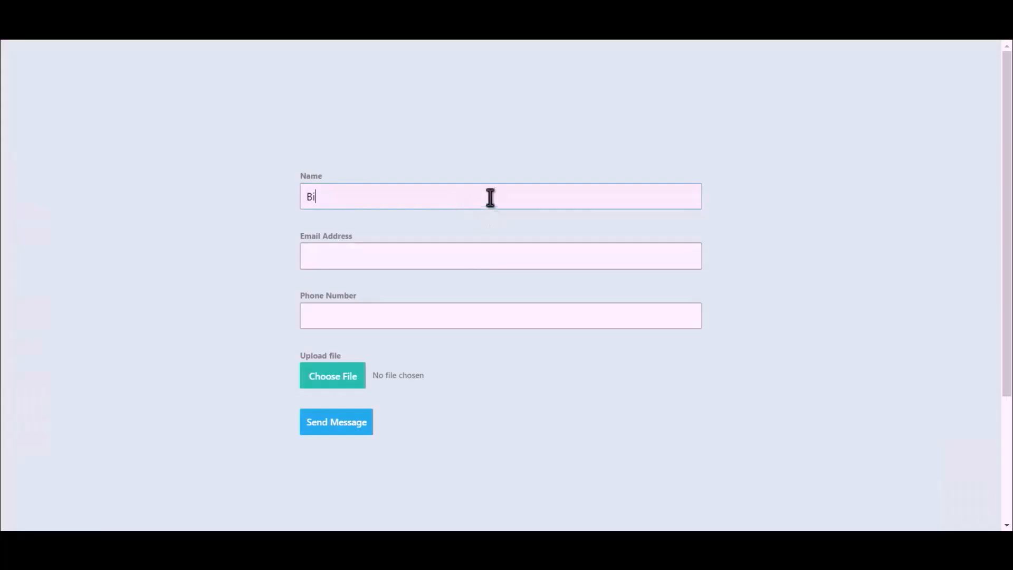
Fill in the form's name as Bit Integrations, plus the e-mail address and phone number.
type("Integrations")
left_click(491, 253)
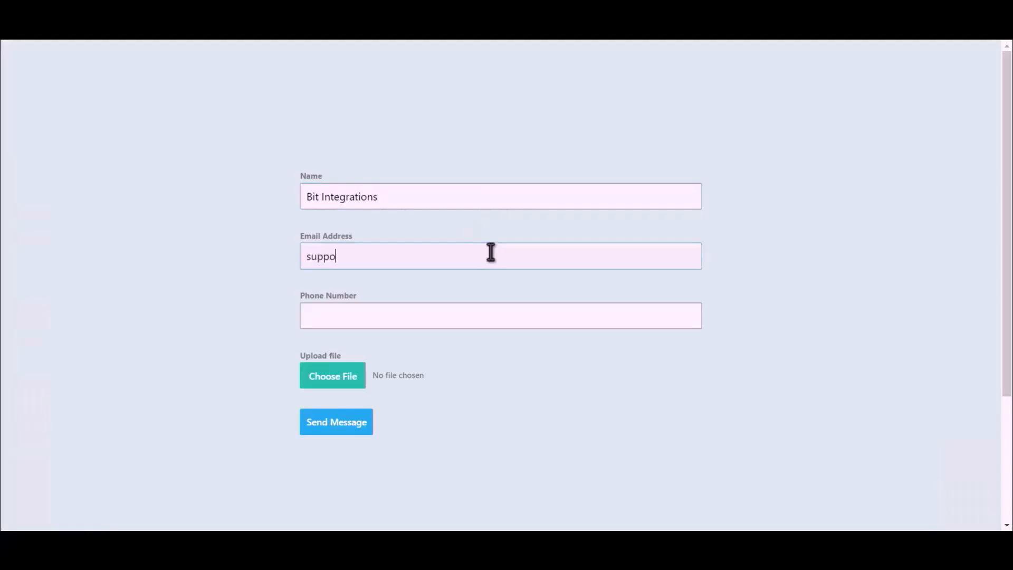
left_click(442, 320)
type("444")
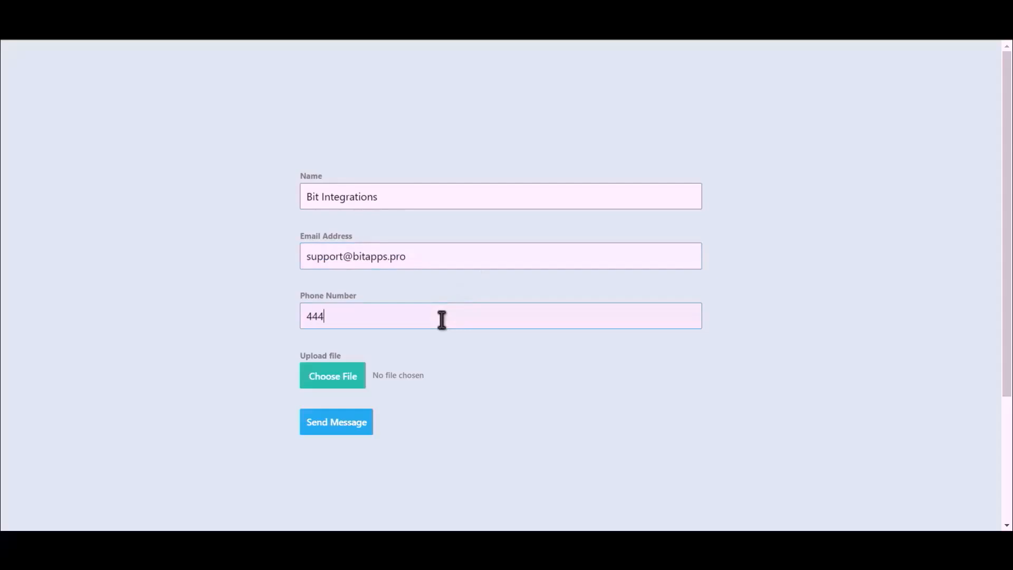
type("555666")
Attach the Bit Integrations.png image and send the form.
left_click(316, 384)
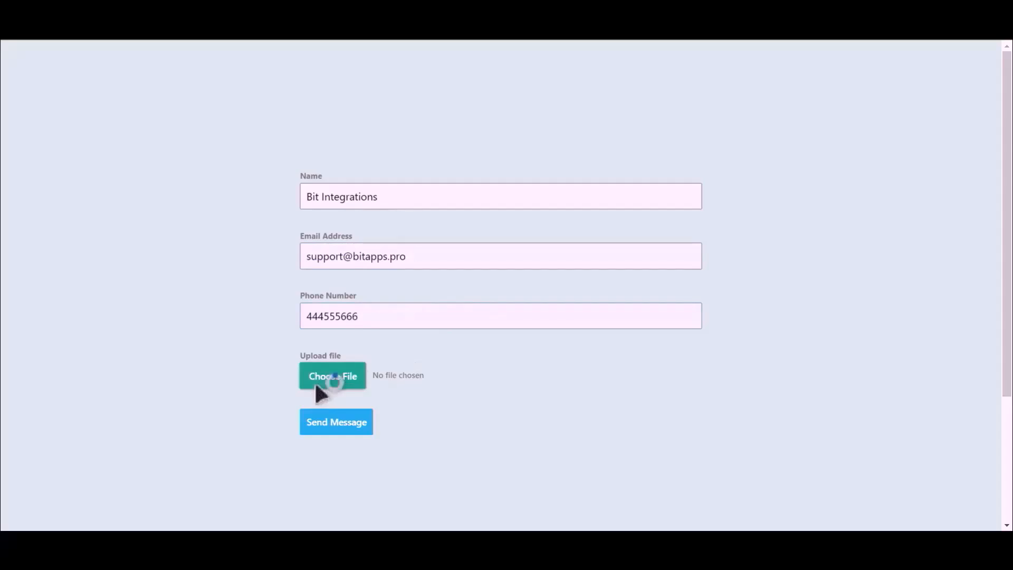
double_click(142, 115)
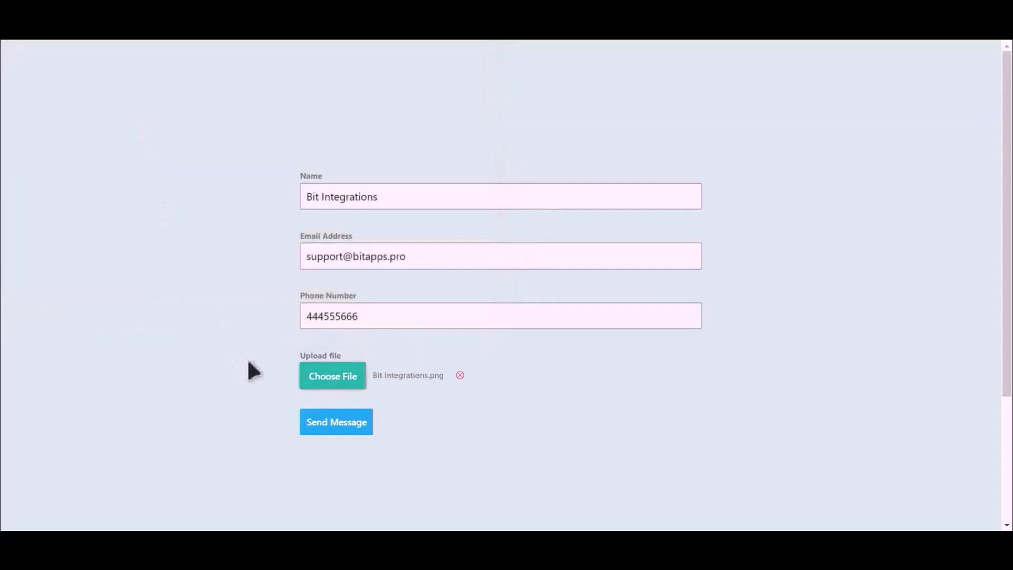
left_click(338, 425)
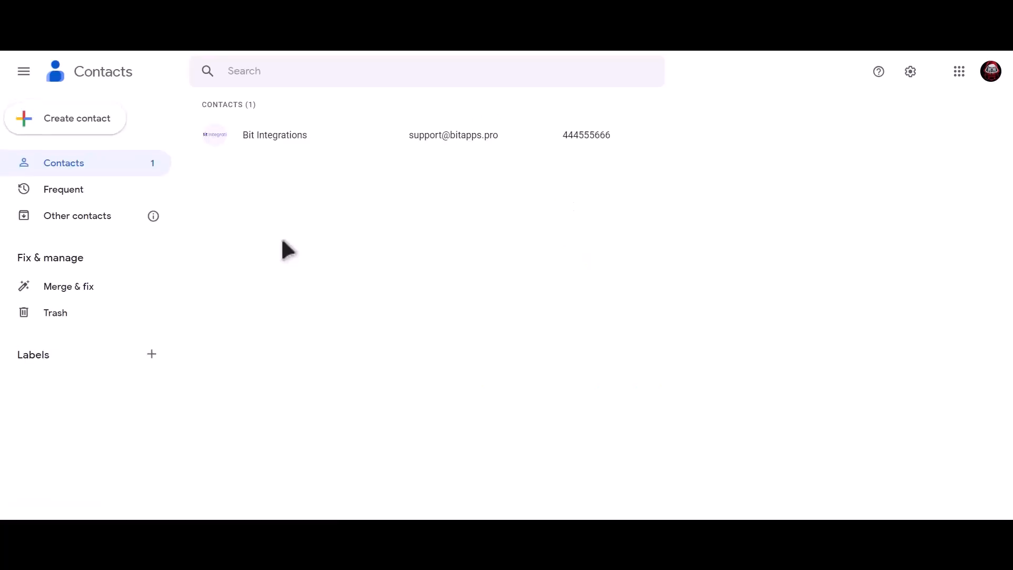
Open the Bit Integrations contact from the Google Contacts list to view its details.
left_click(322, 137)
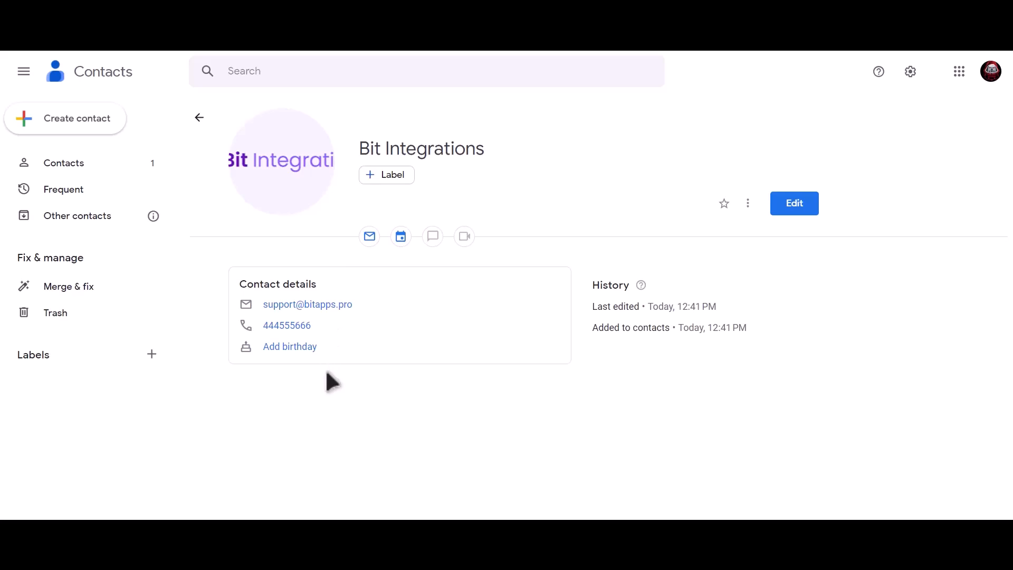